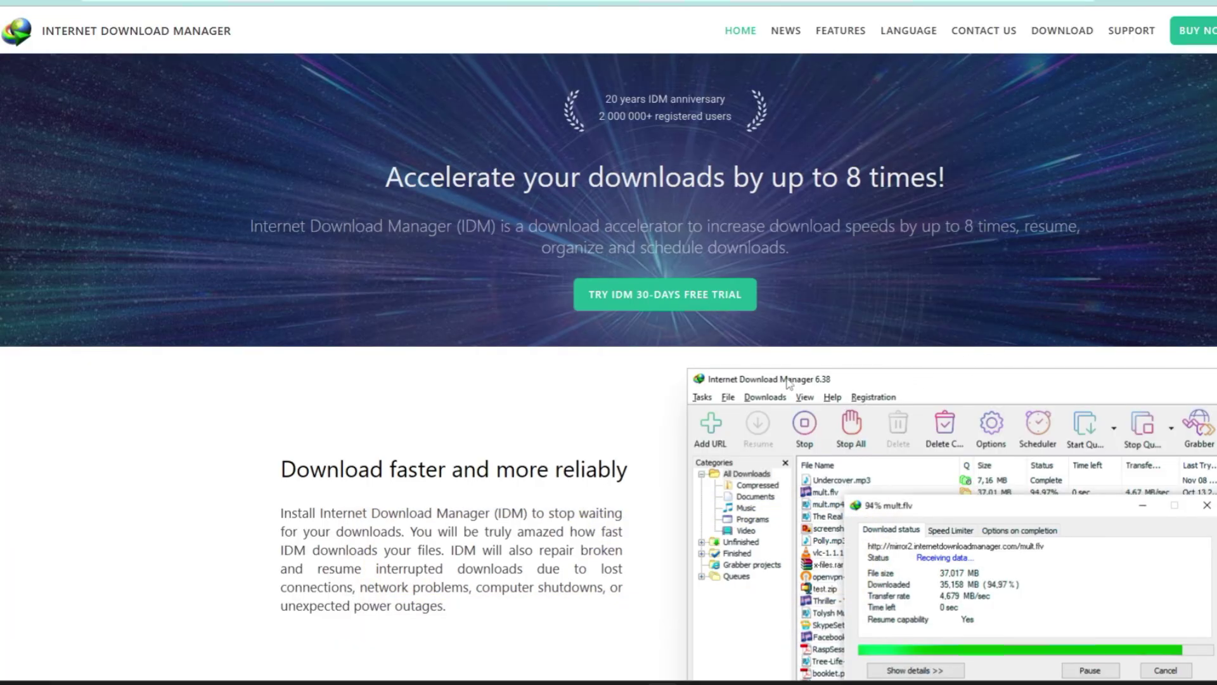
Step: Scroll the IDM homepage and close the 'Try Internet Download Manager for free' popup
{"action": "scroll", "coordinate": [677, 308], "scroll_direction": "down", "scroll_amount": 15}
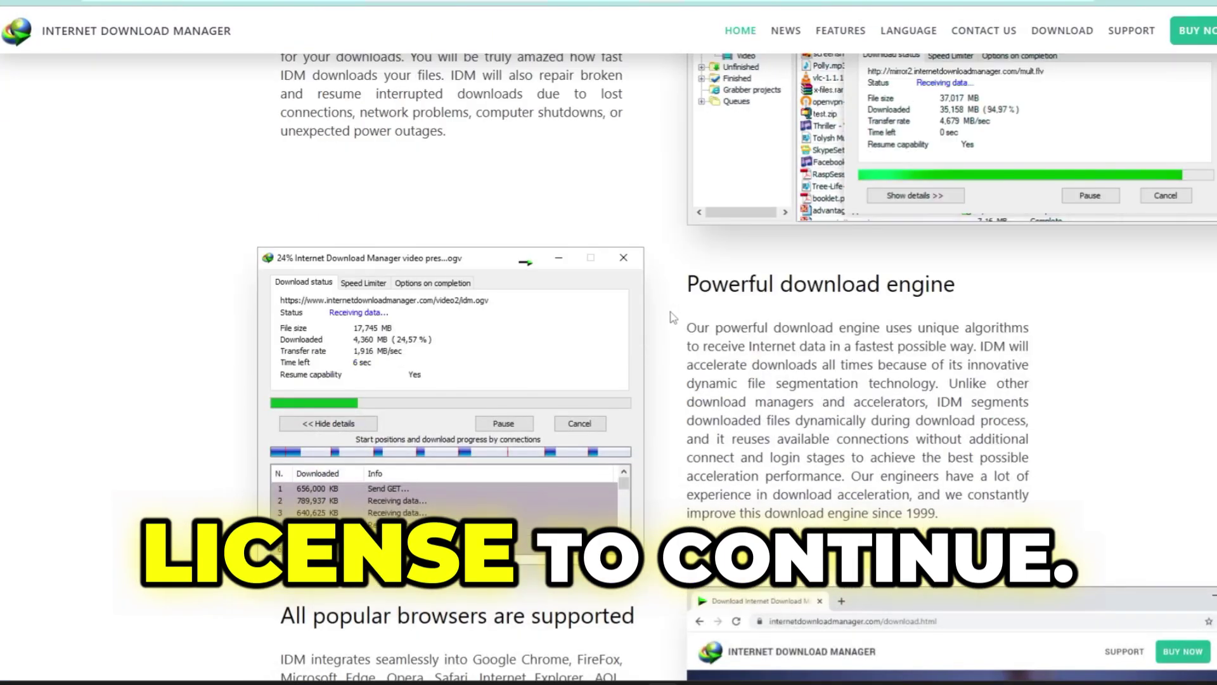
{"action": "scroll", "coordinate": [673, 319], "scroll_direction": "down", "scroll_amount": 1}
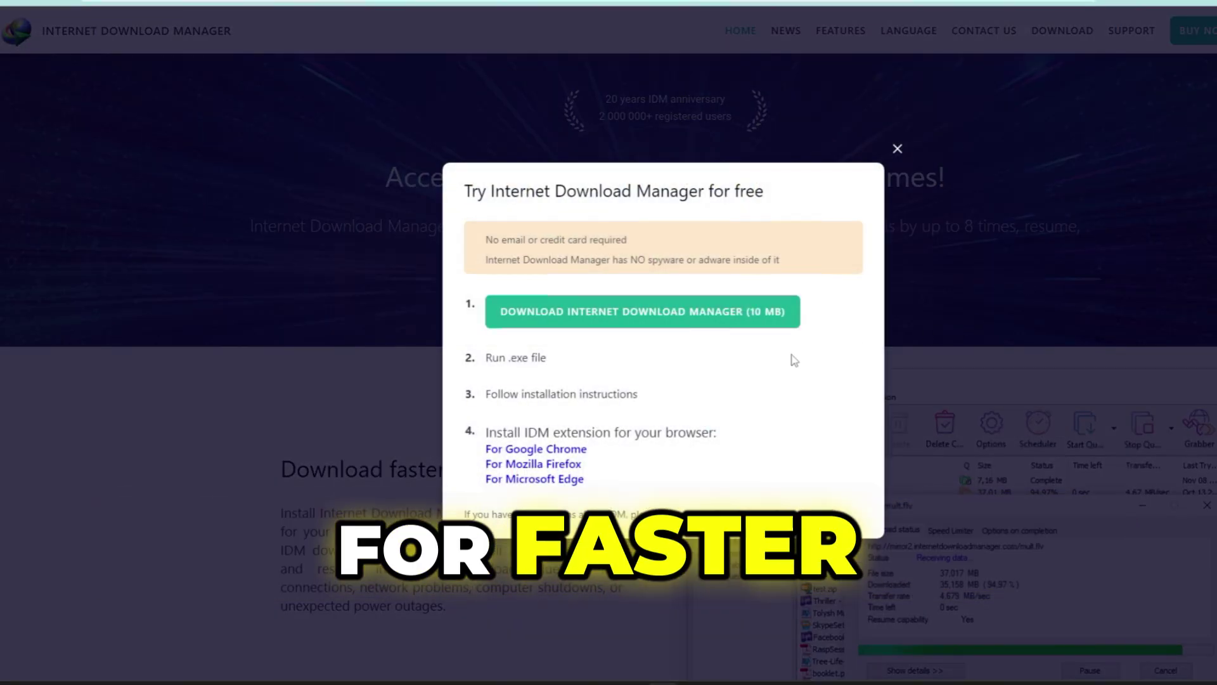
{"action": "left_click", "coordinate": [897, 149]}
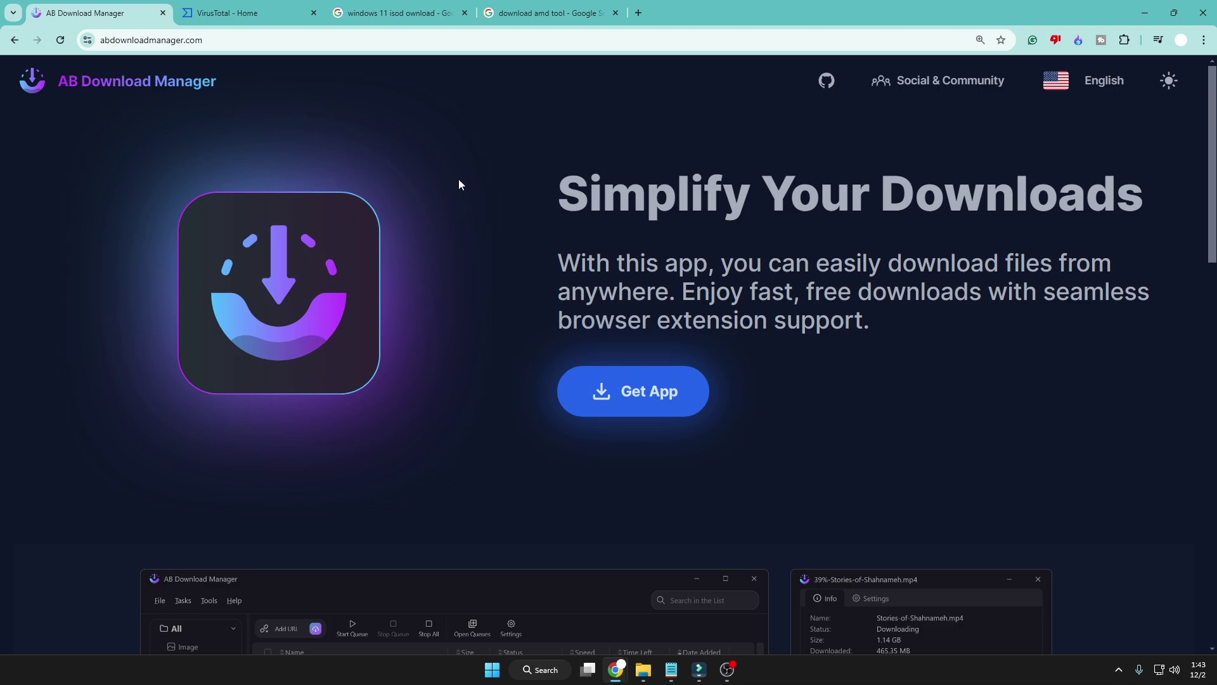
Step: Scan abdownloadmanager.com in VirusTotal, confirm vendors report it Clean, and return to the site
{"action": "left_click", "coordinate": [301, 40]}
{"action": "key", "text": "ctrl+c"}
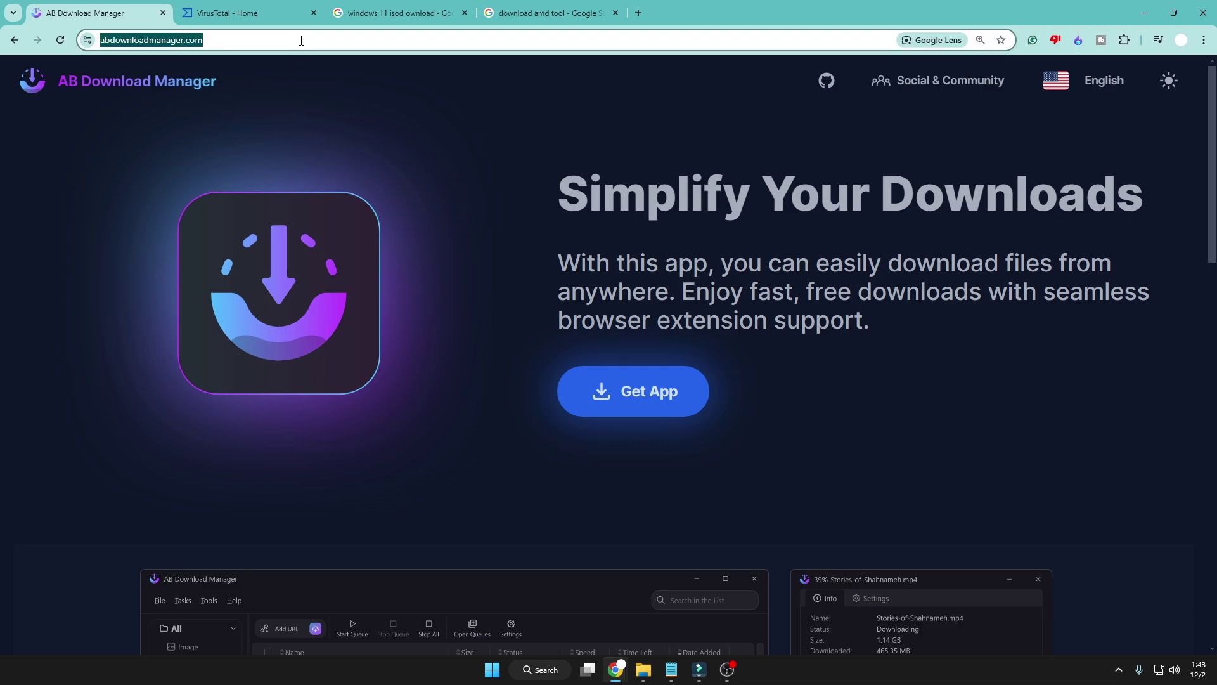
{"action": "left_click", "coordinate": [255, 5]}
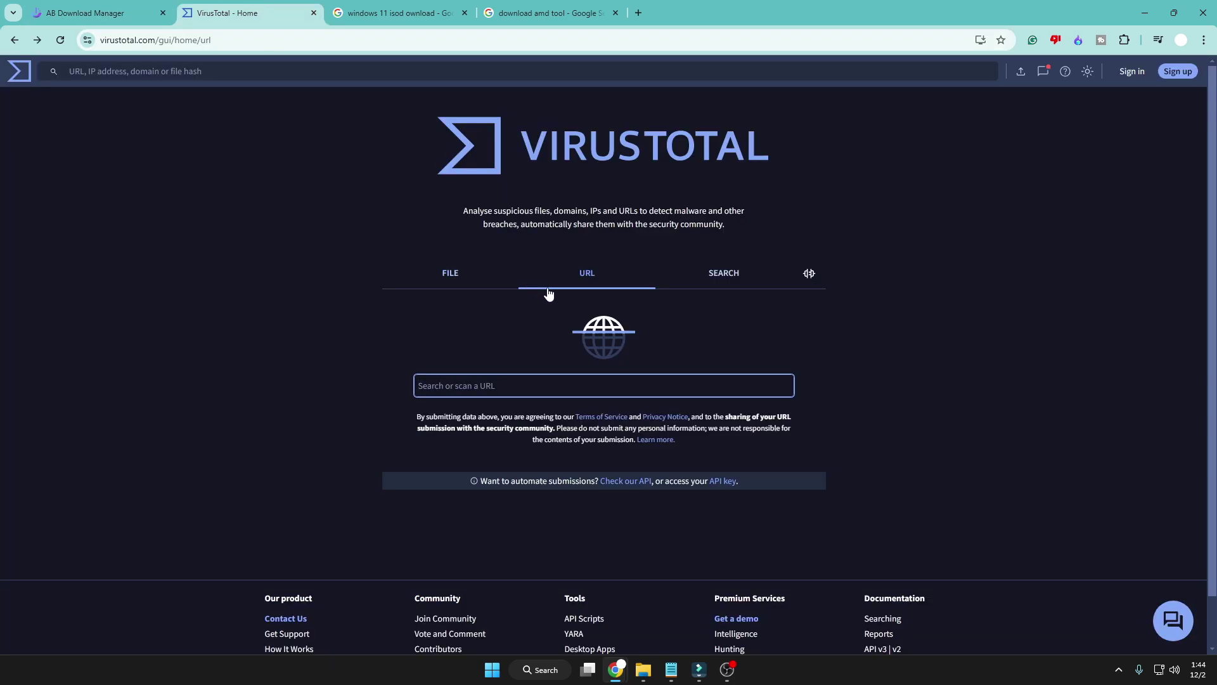
{"action": "key", "text": "ctrl+v"}
{"action": "key", "text": "Return"}
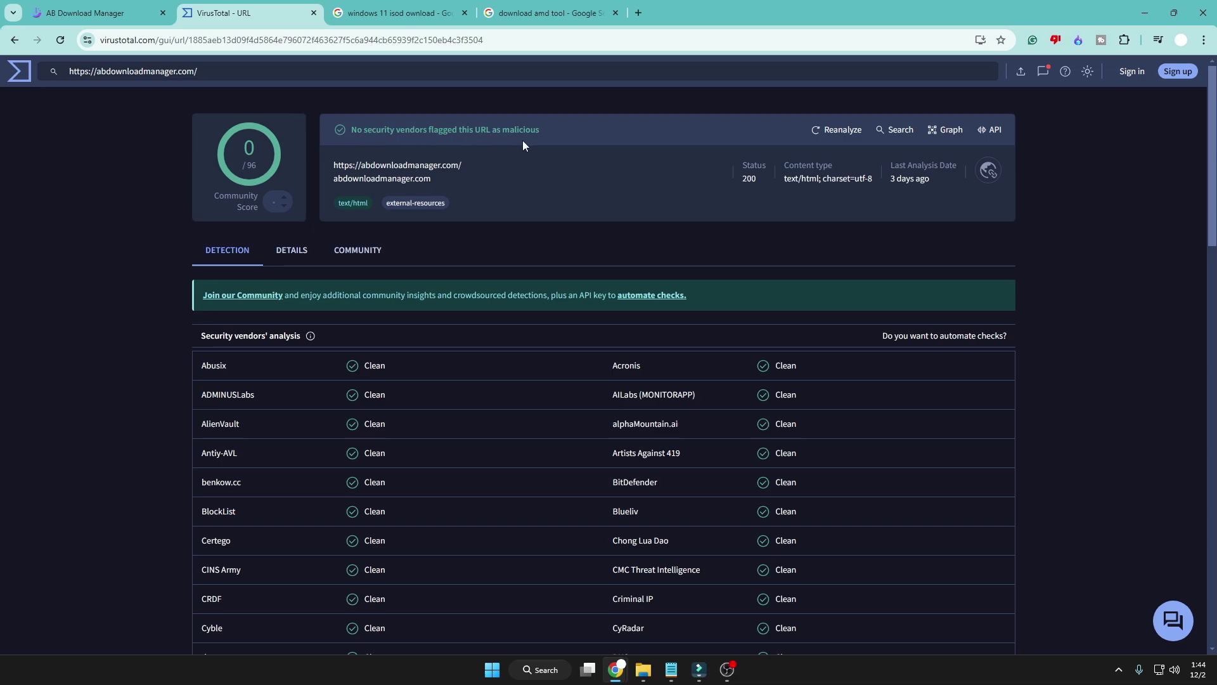
{"action": "scroll", "coordinate": [507, 462], "scroll_direction": "down", "scroll_amount": 2}
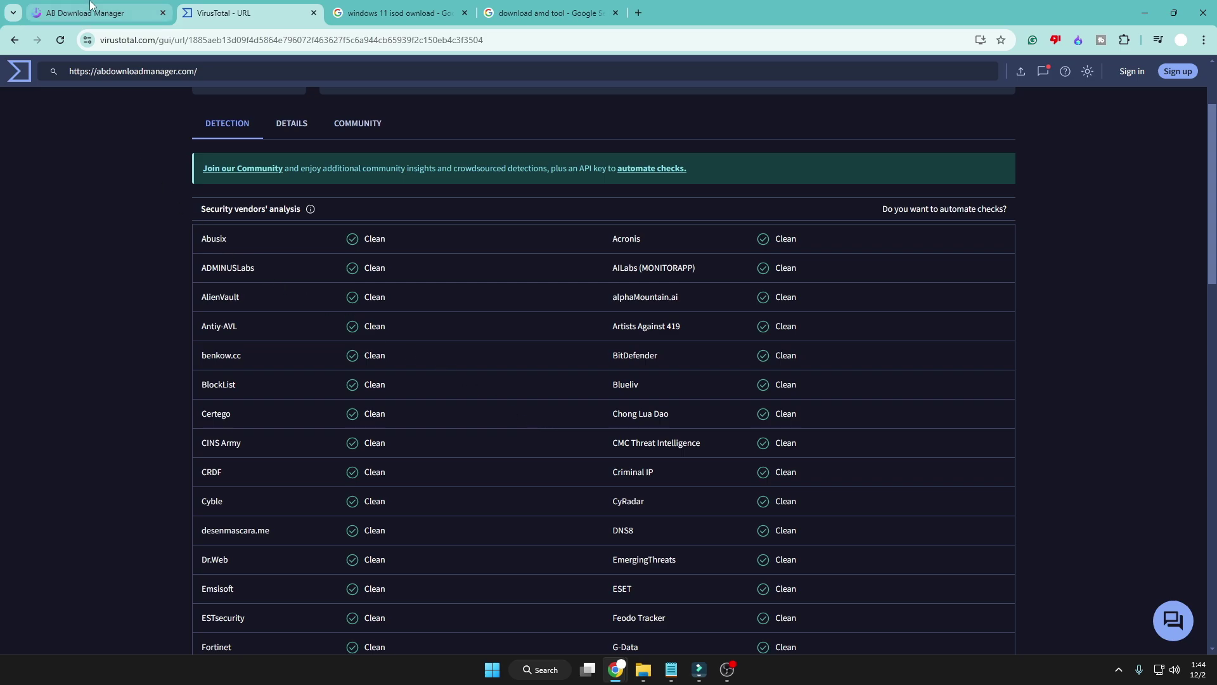
{"action": "left_click", "coordinate": [111, 9]}
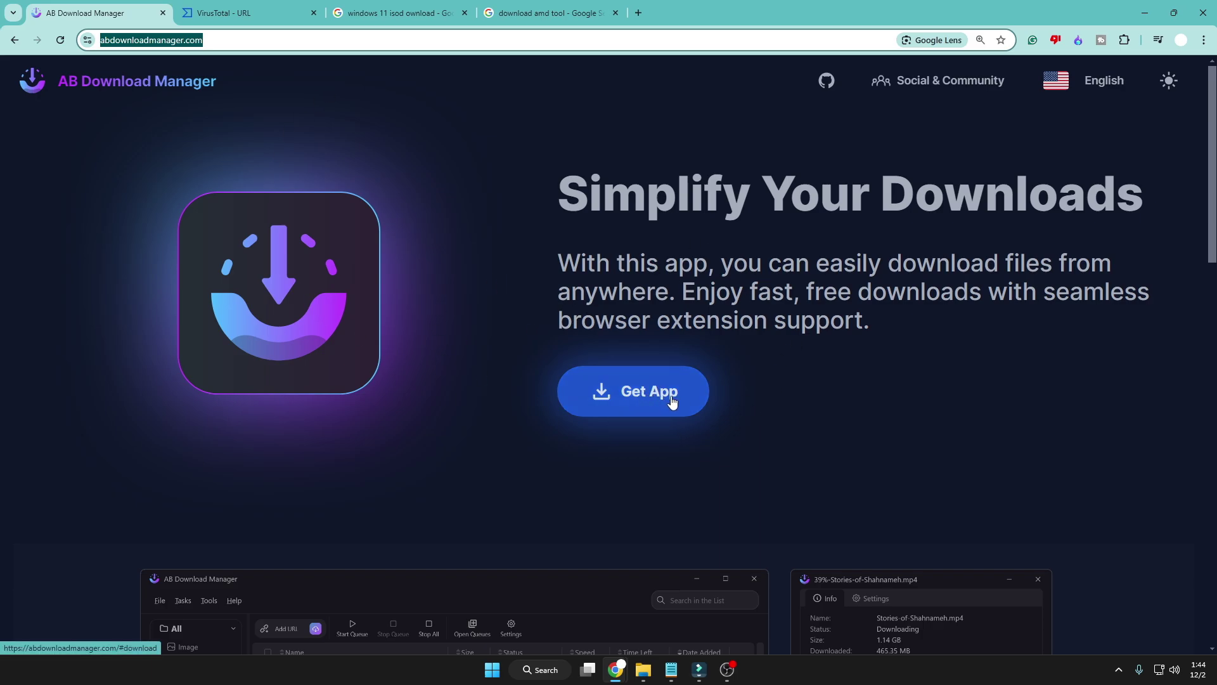
Step: Browse the Features section, then bring up Get App's Windows 1.4.3 exe and zip downloads
{"action": "scroll", "coordinate": [660, 397], "scroll_direction": "down", "scroll_amount": 5}
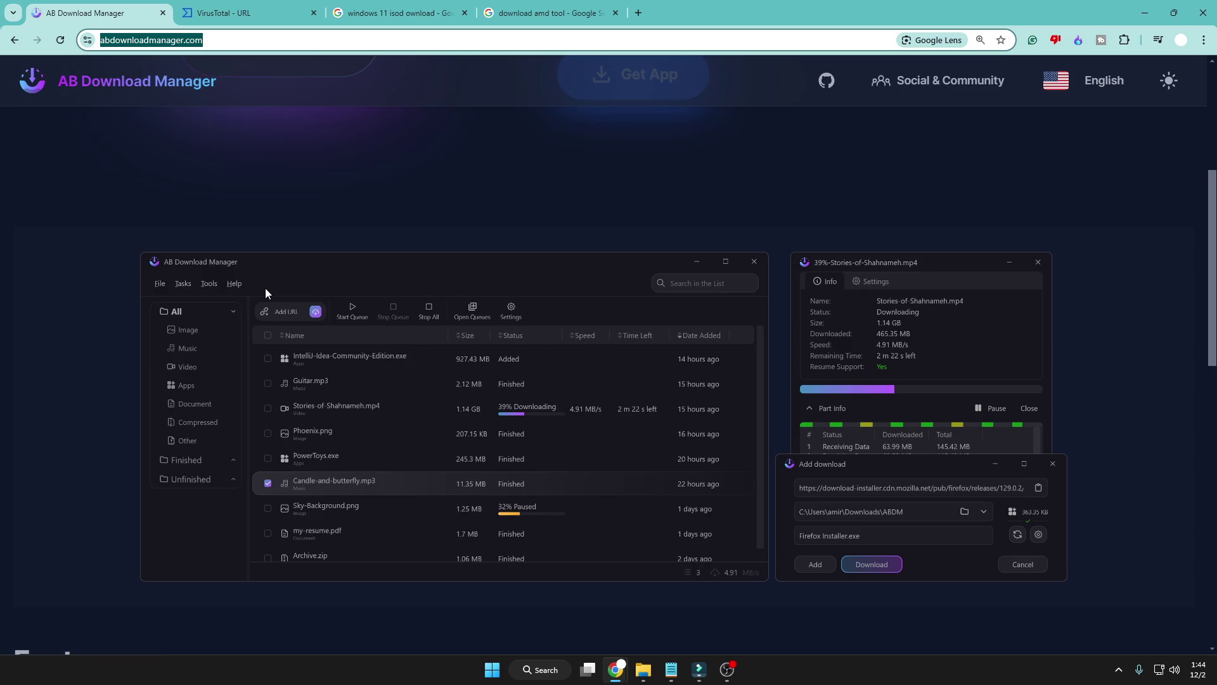
{"action": "scroll", "coordinate": [370, 405], "scroll_direction": "down", "scroll_amount": 1}
{"action": "scroll", "coordinate": [425, 263], "scroll_direction": "down", "scroll_amount": 5}
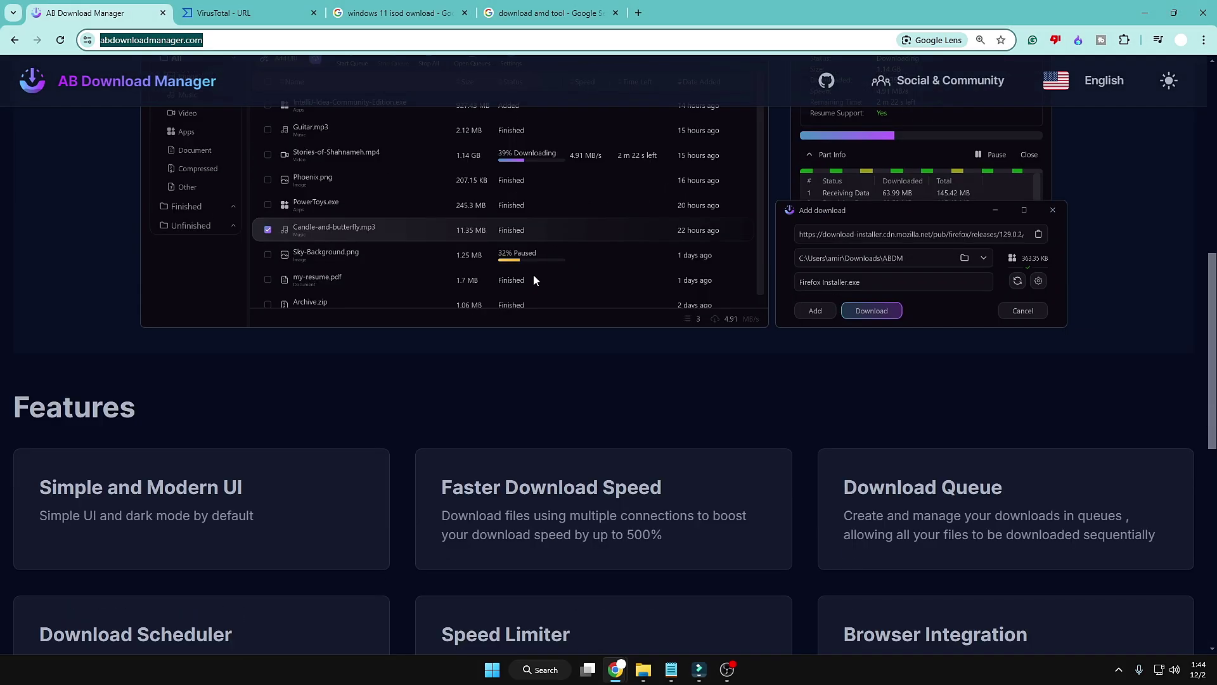
{"action": "scroll", "coordinate": [548, 277], "scroll_direction": "down", "scroll_amount": 1}
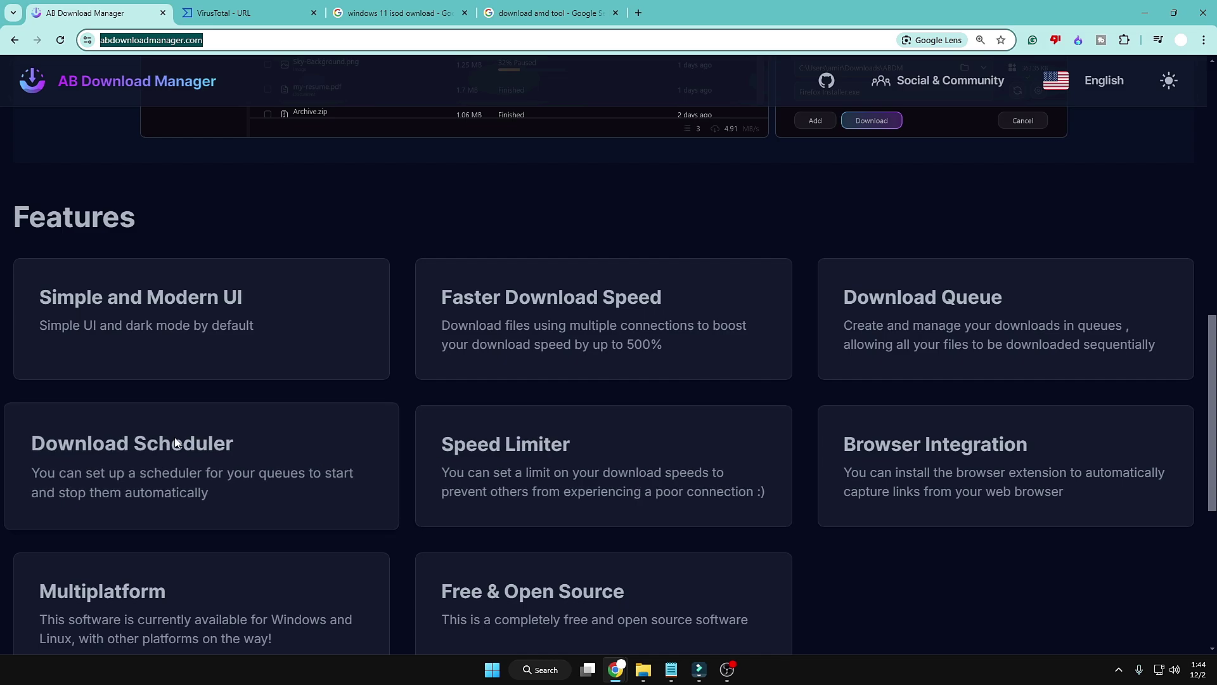
{"action": "scroll", "coordinate": [504, 397], "scroll_direction": "down", "scroll_amount": 2}
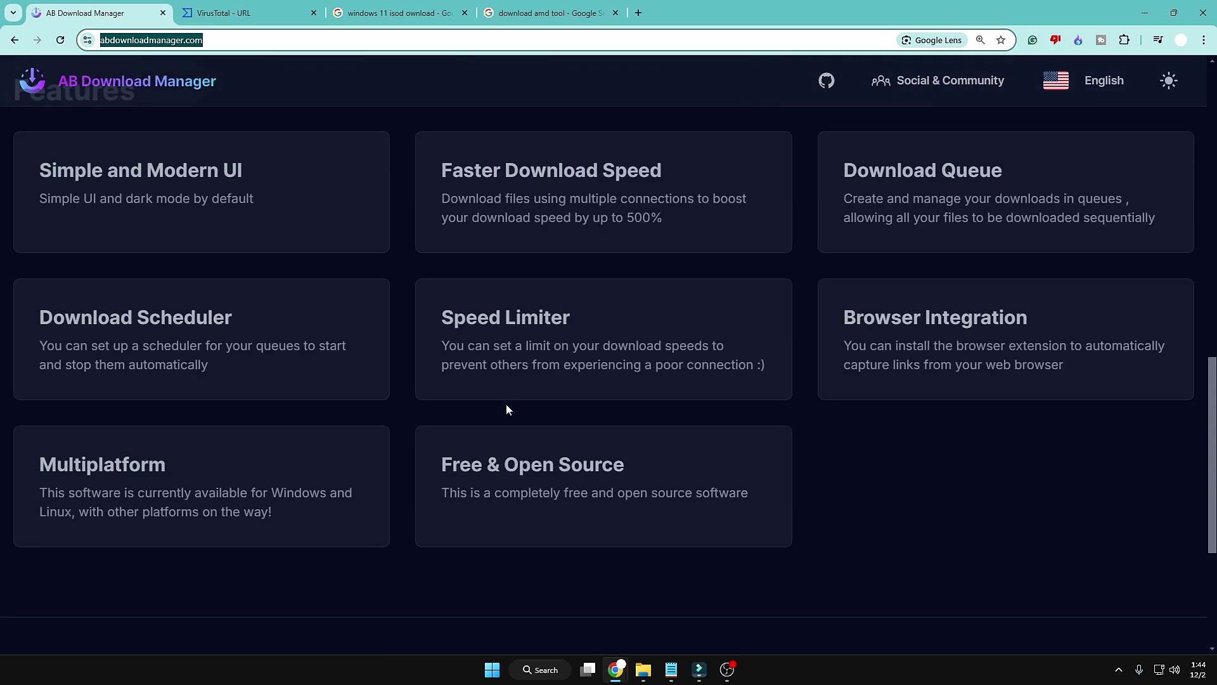
{"action": "scroll", "coordinate": [527, 391], "scroll_direction": "up", "scroll_amount": 4}
{"action": "scroll", "coordinate": [526, 384], "scroll_direction": "up", "scroll_amount": 7}
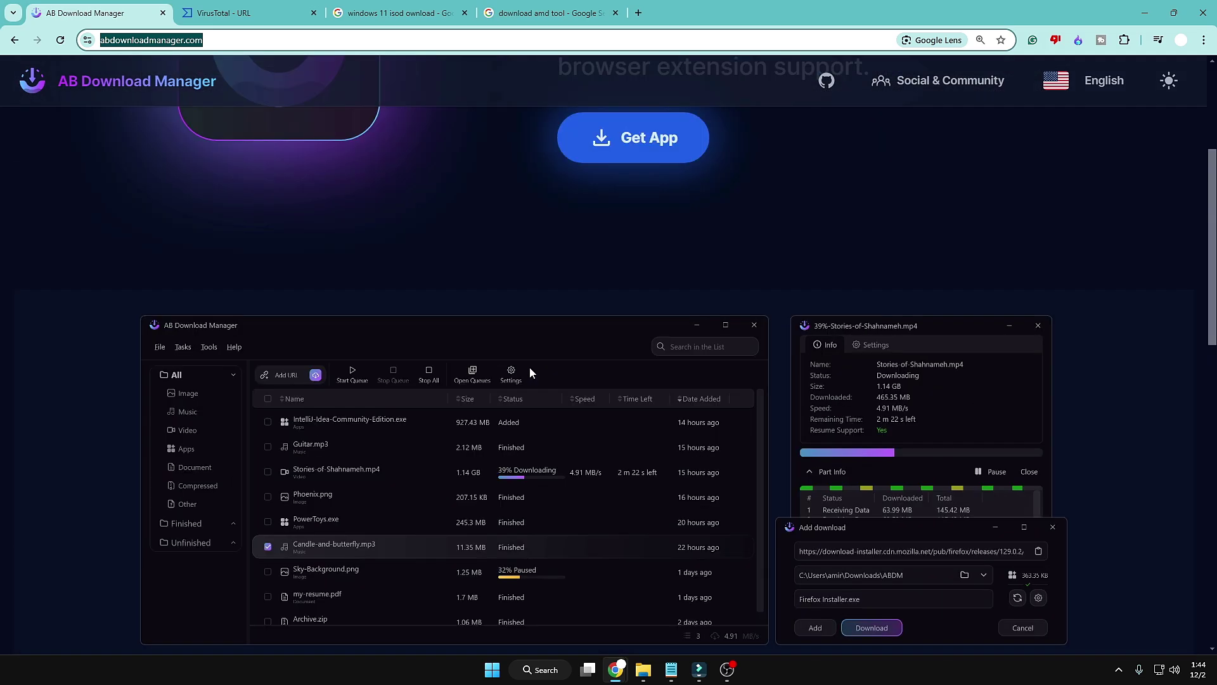
{"action": "scroll", "coordinate": [536, 348], "scroll_direction": "up", "scroll_amount": 1}
{"action": "left_click", "coordinate": [649, 279]}
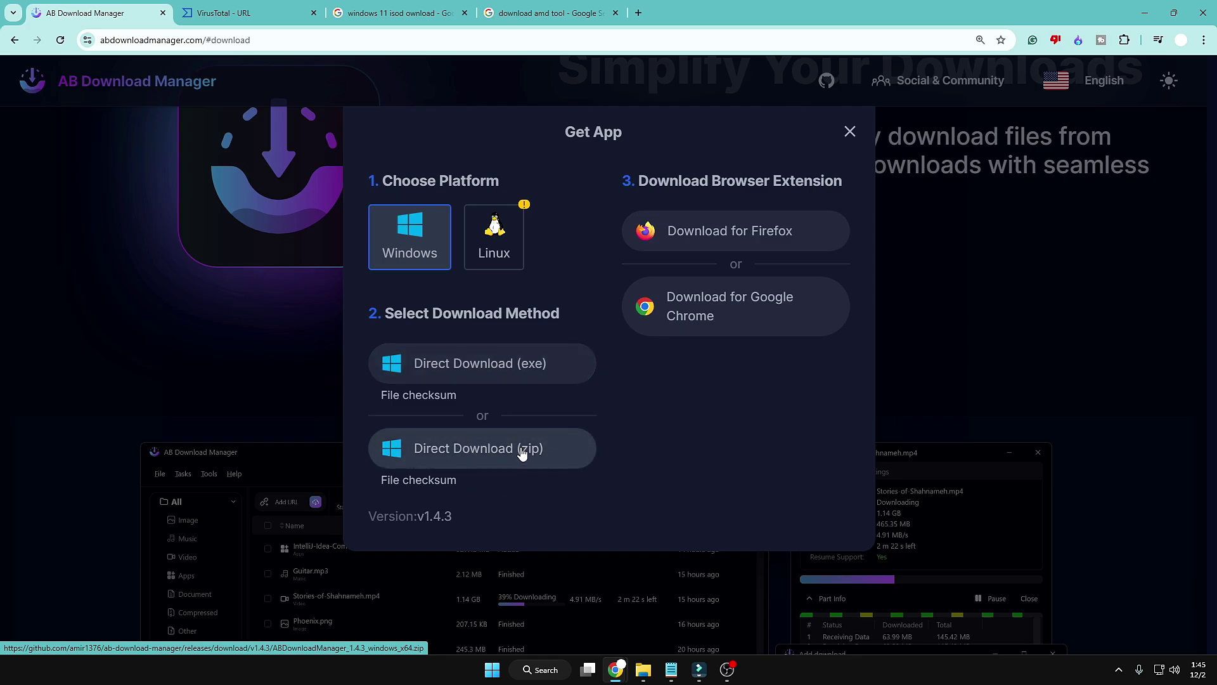
Step: Download the 60.0 MB Windows 1.4.3 exe installer and run it from Chrome's downloads
{"action": "left_click", "coordinate": [493, 372]}
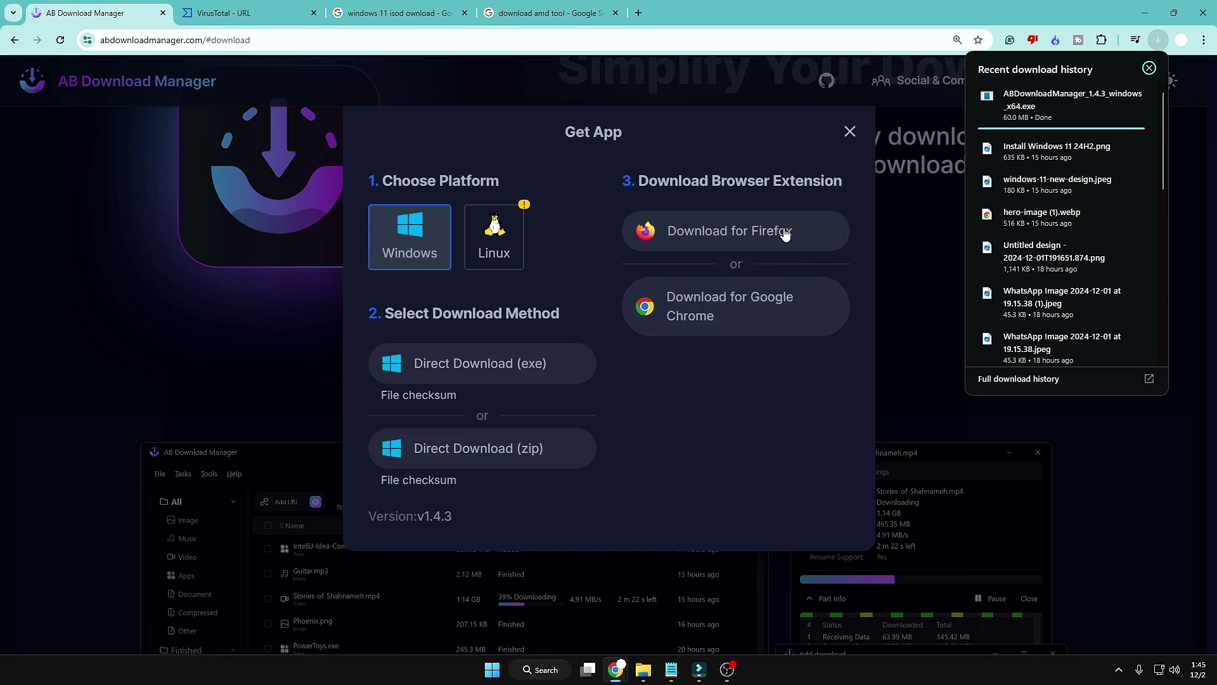
{"action": "mouse_move", "coordinate": [1031, 124]}
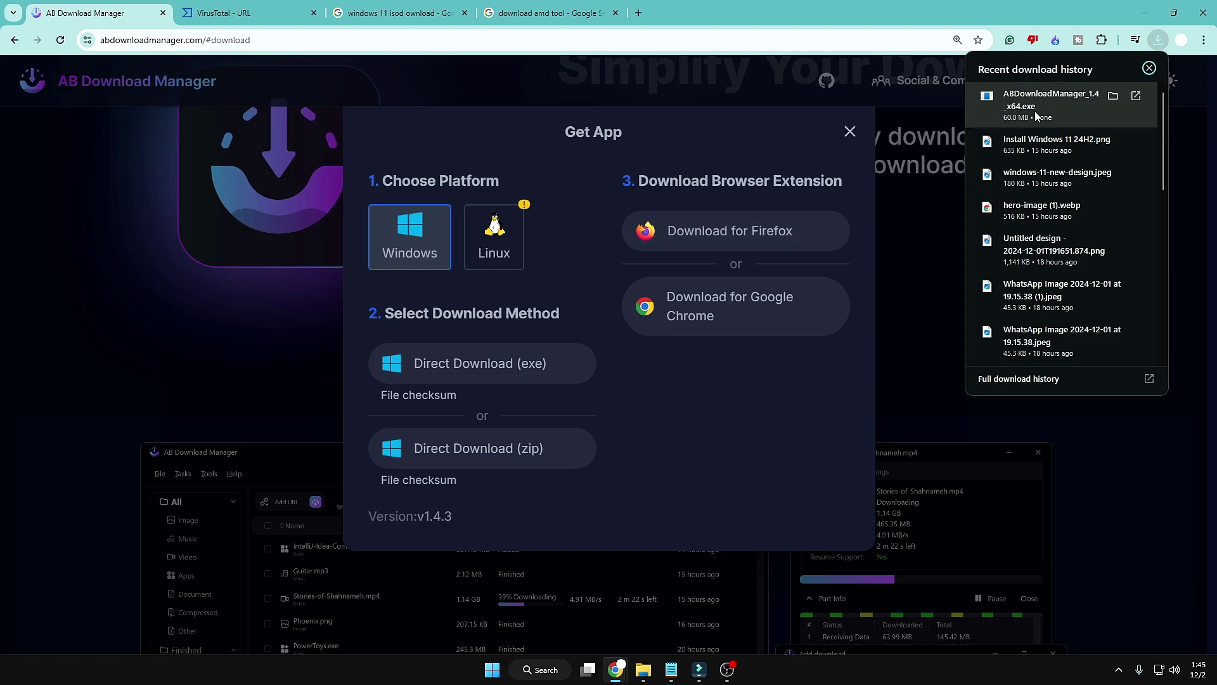
{"action": "left_click", "coordinate": [1048, 108]}
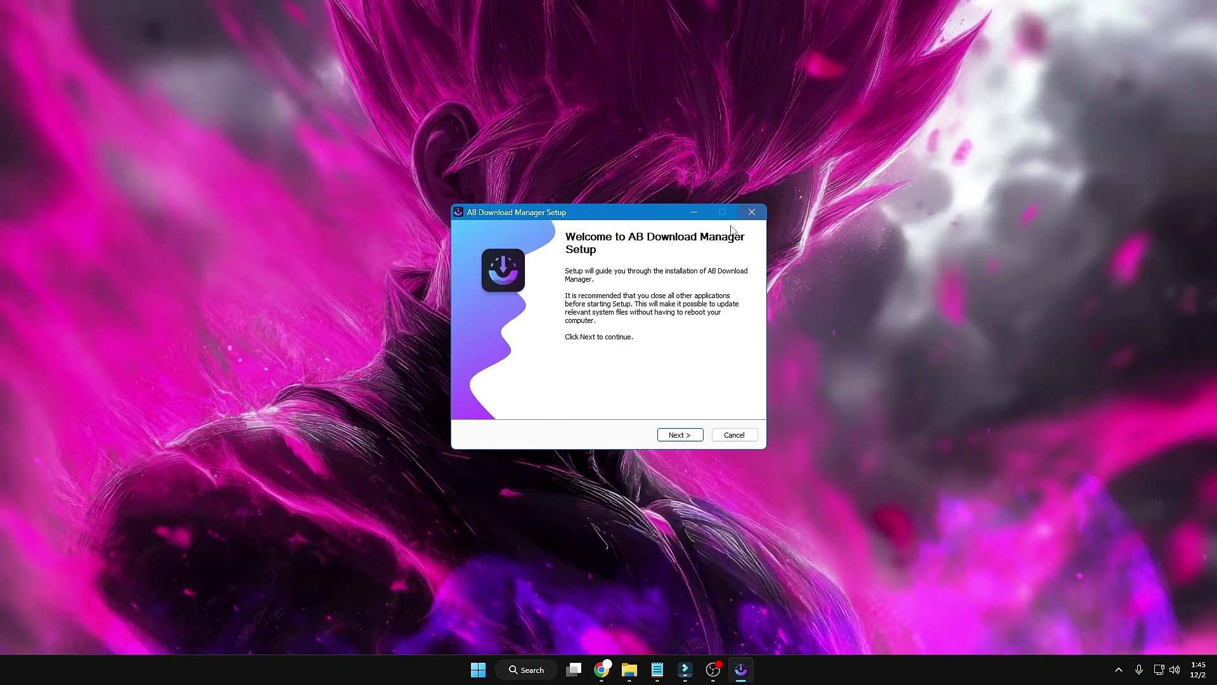
Step: Install with the Start Menu and Desktop Shortcut components, accepting the license, and launch the app
{"action": "left_click_drag", "start_coordinate": [634, 222], "coordinate": [626, 204]}
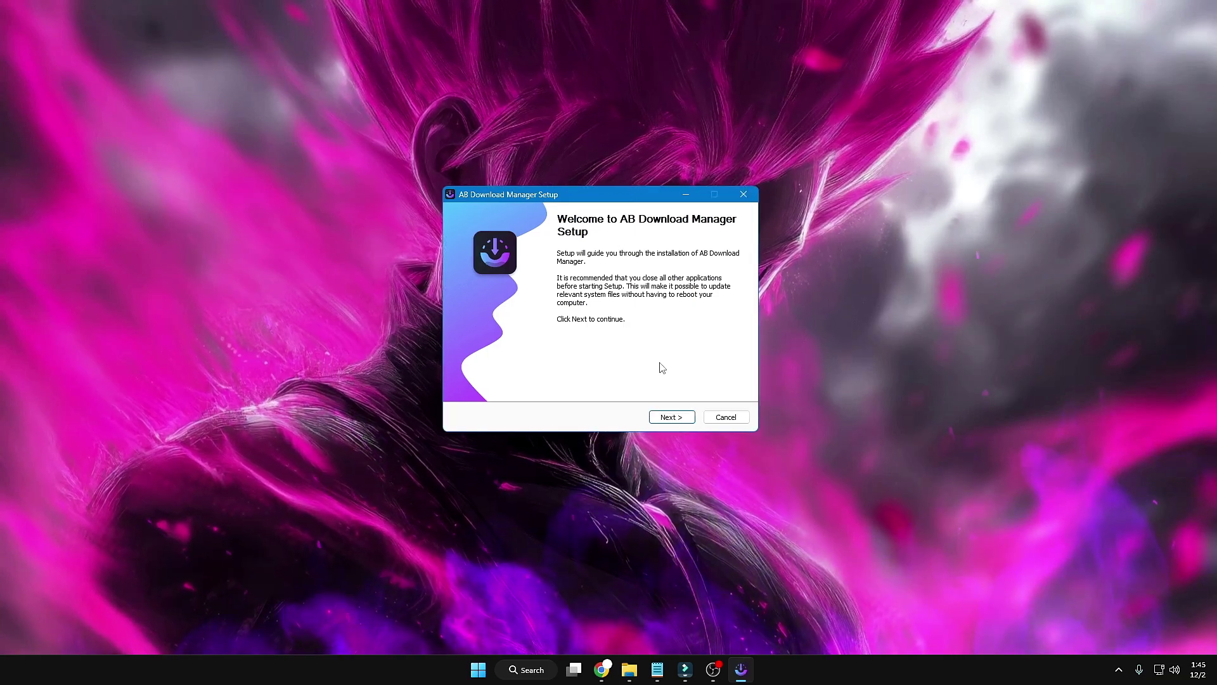
{"action": "left_click", "coordinate": [670, 418]}
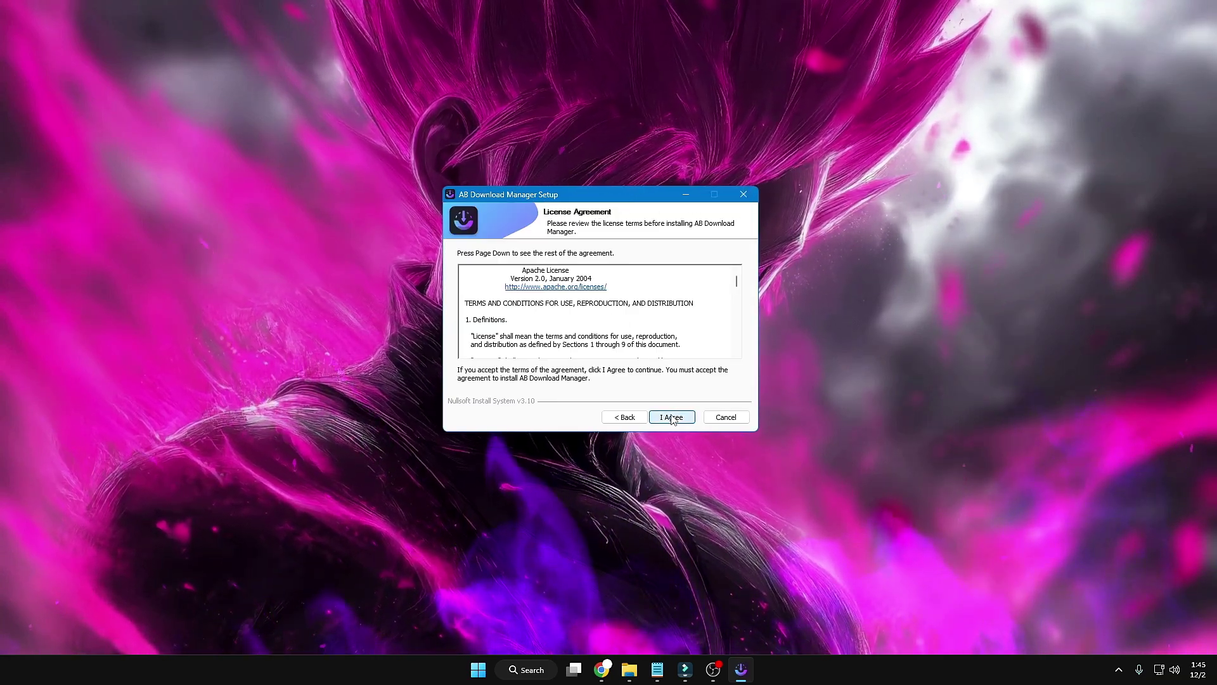
{"action": "left_click", "coordinate": [671, 418]}
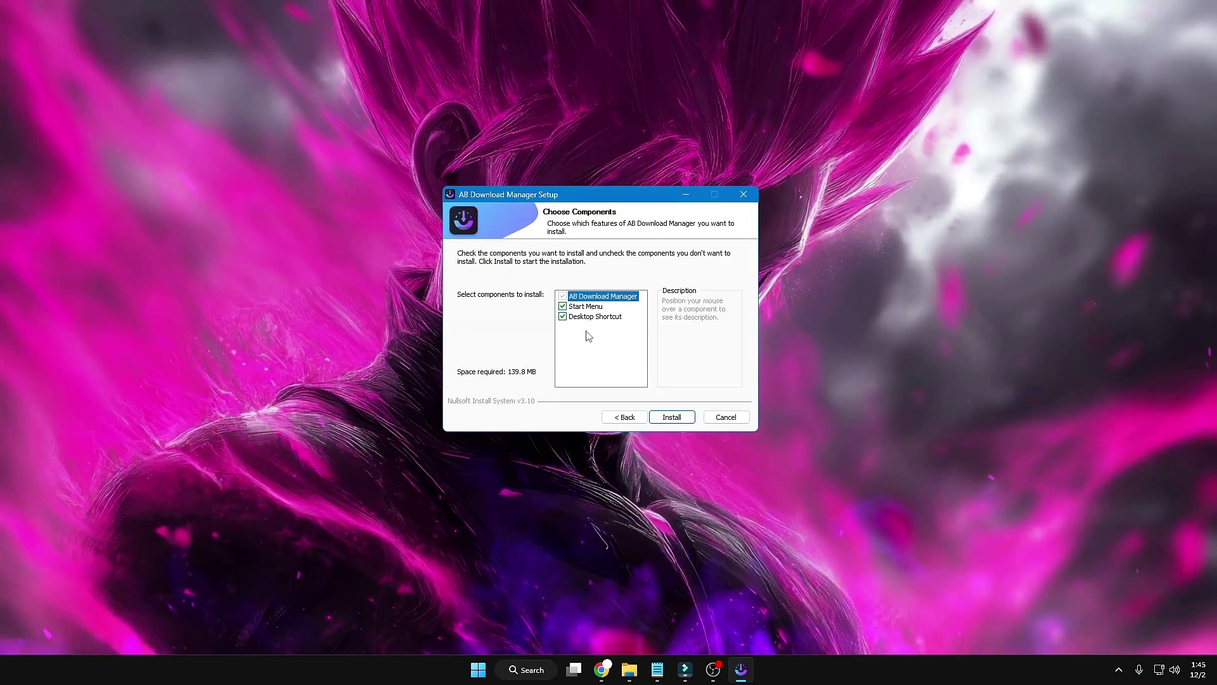
{"action": "left_click", "coordinate": [672, 418]}
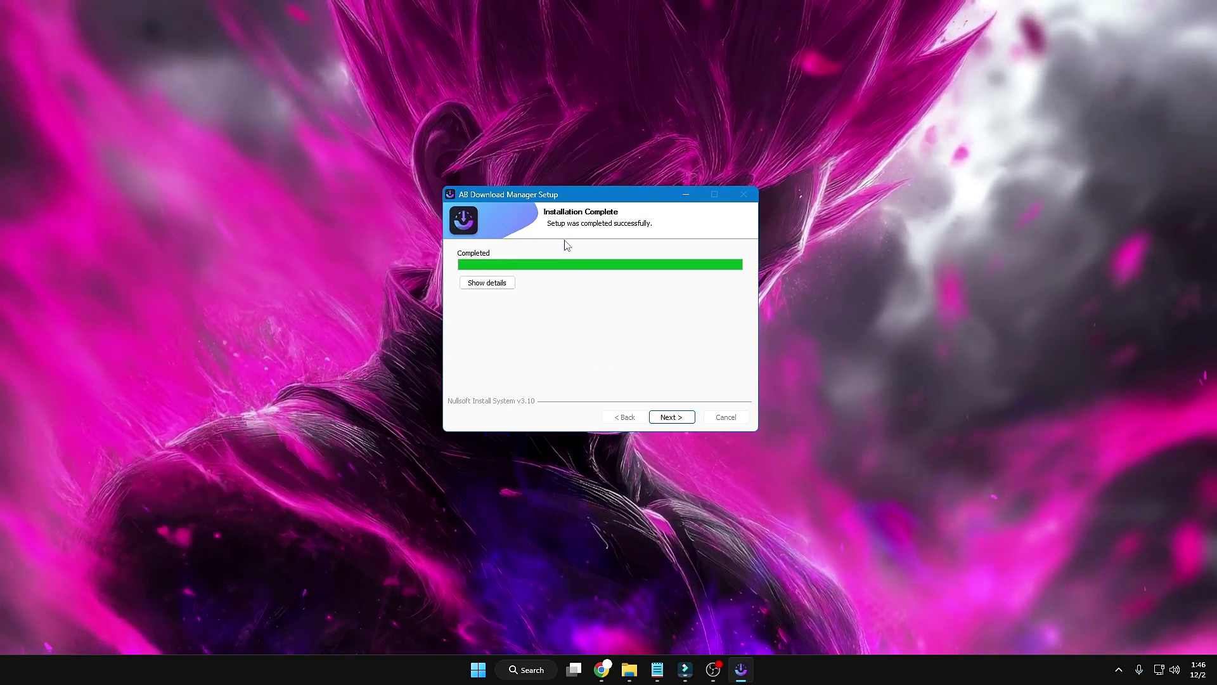
{"action": "left_click", "coordinate": [672, 418]}
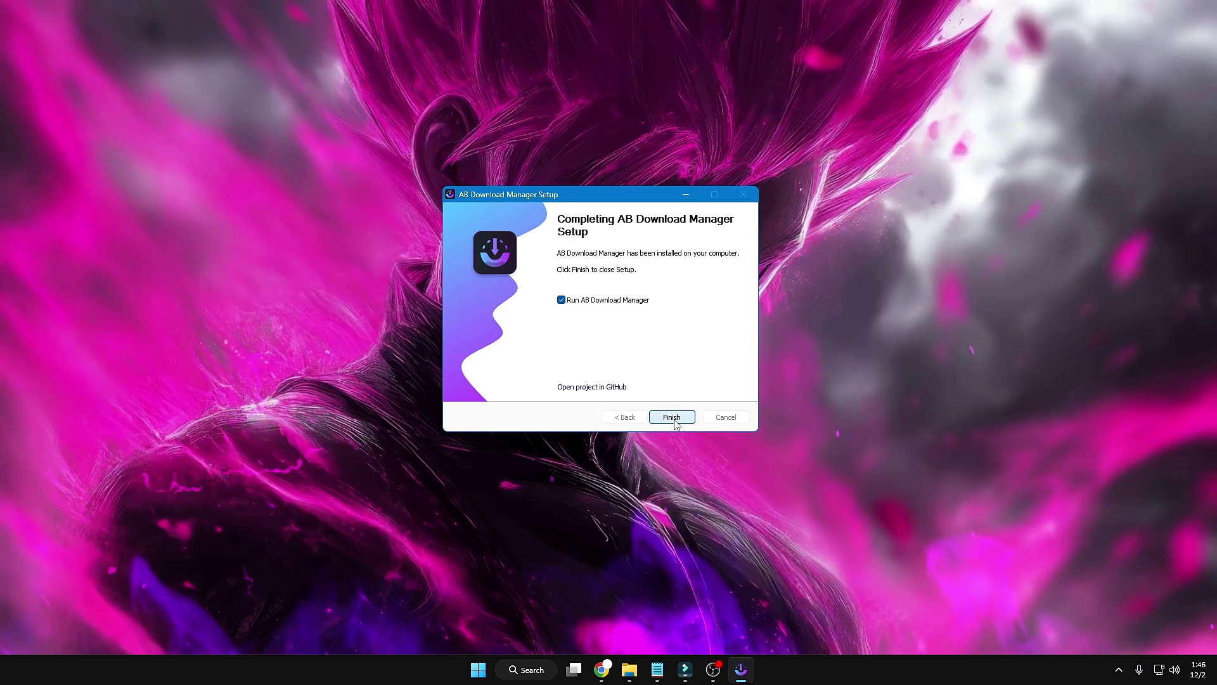
{"action": "left_click", "coordinate": [672, 417]}
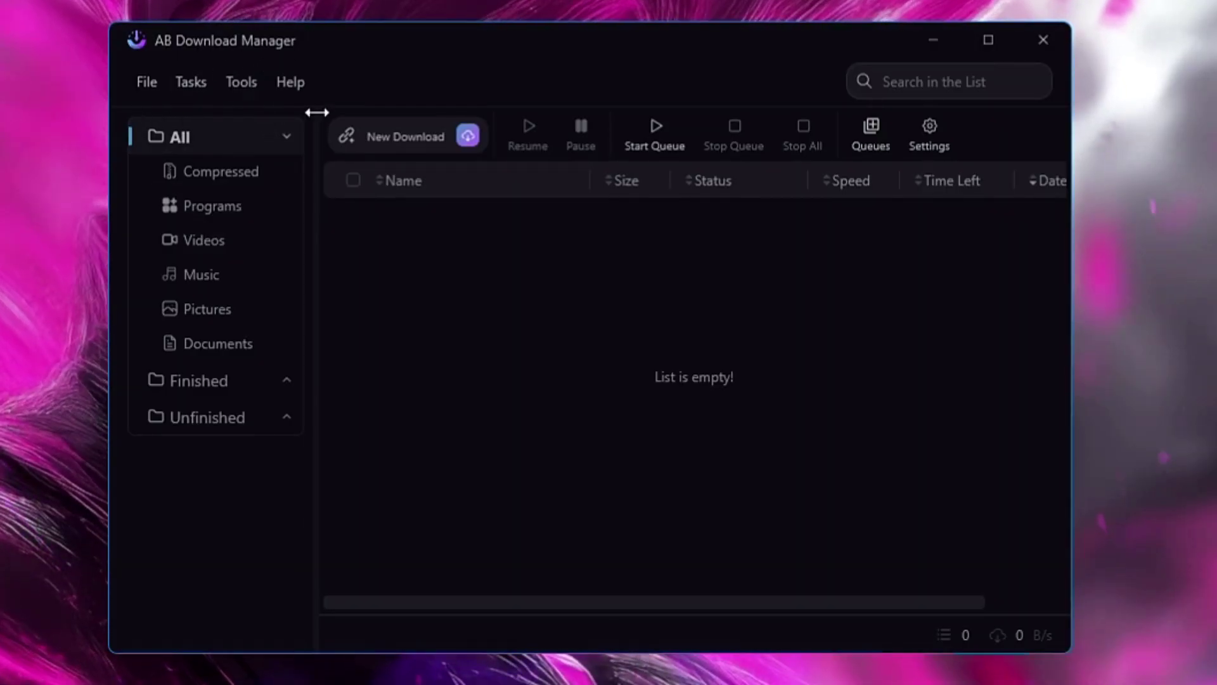
Step: Look through the File menu, its New Download dialog, and the Tasks menu
{"action": "left_click", "coordinate": [146, 82]}
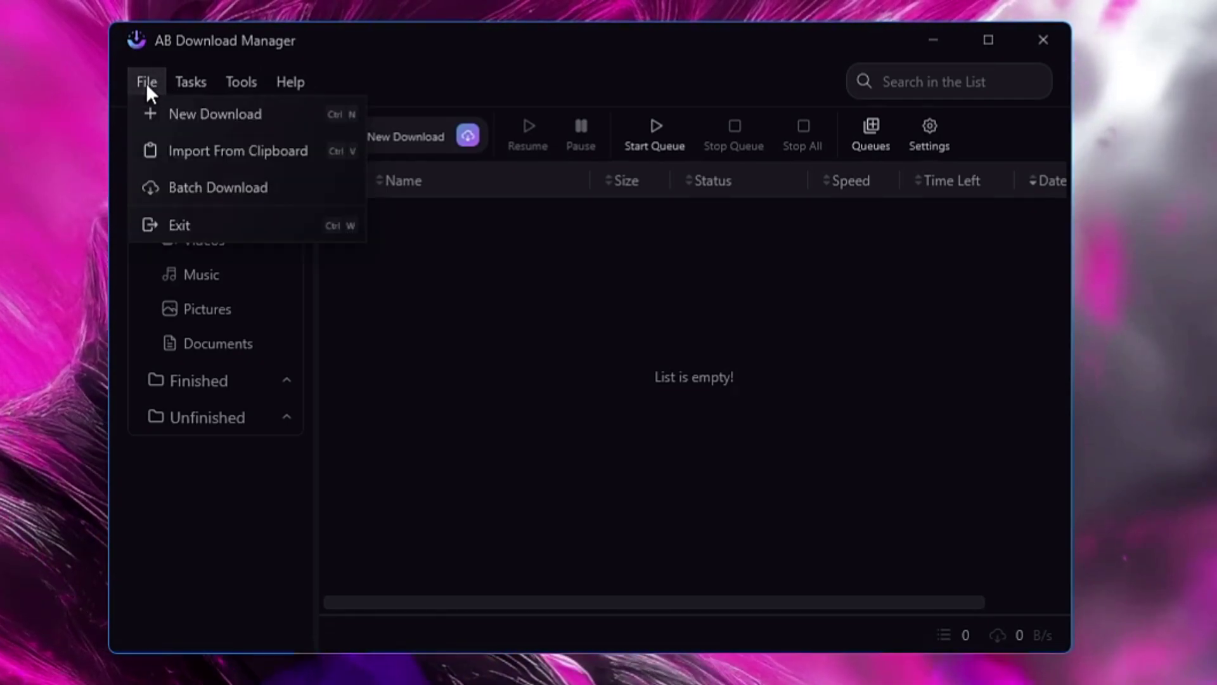
{"action": "left_click", "coordinate": [185, 114]}
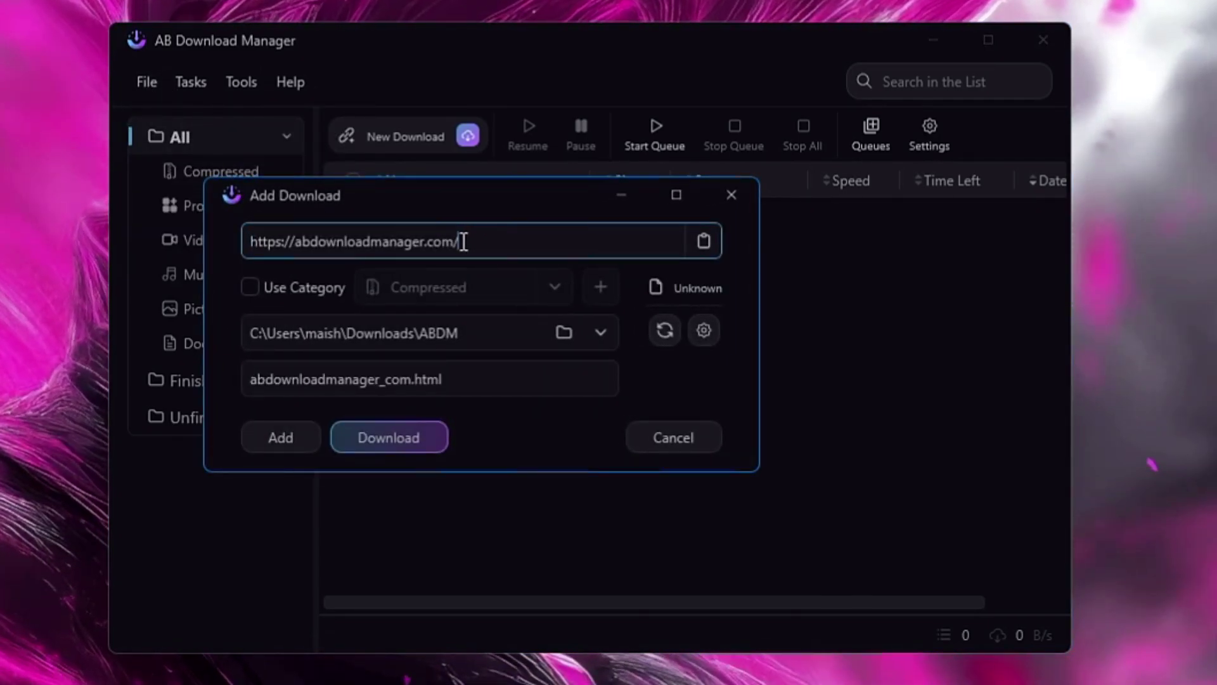
{"action": "left_click_drag", "start_coordinate": [462, 240], "coordinate": [246, 240]}
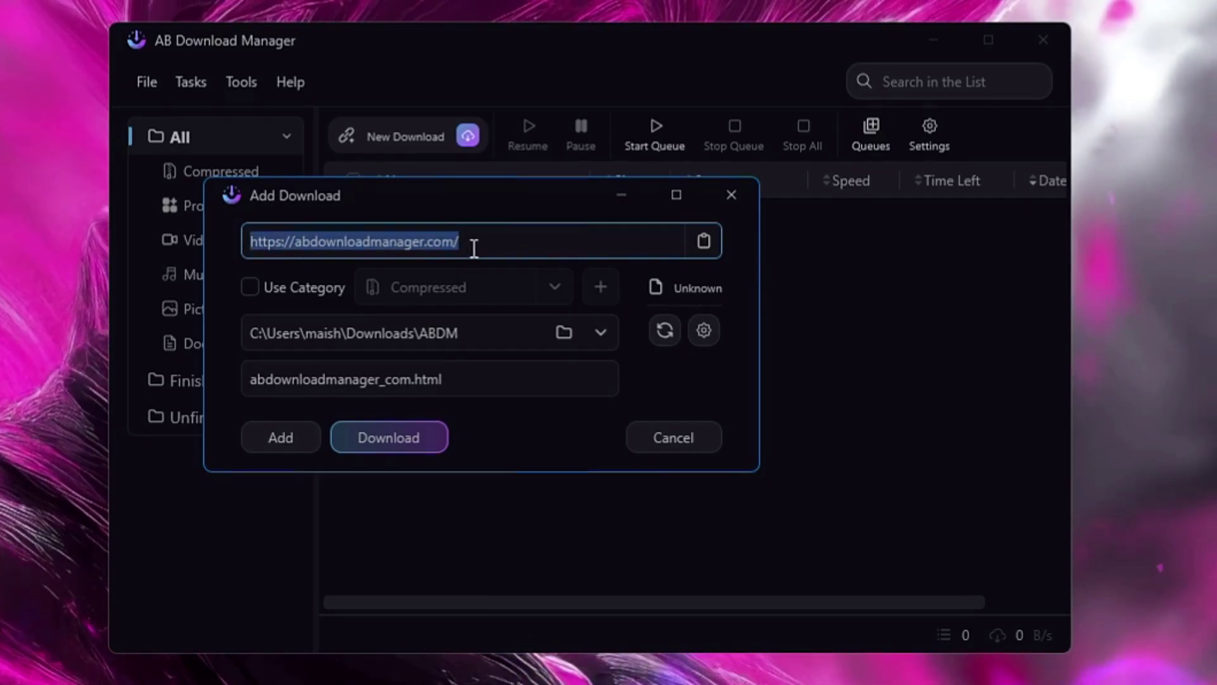
{"action": "left_click", "coordinate": [146, 82]}
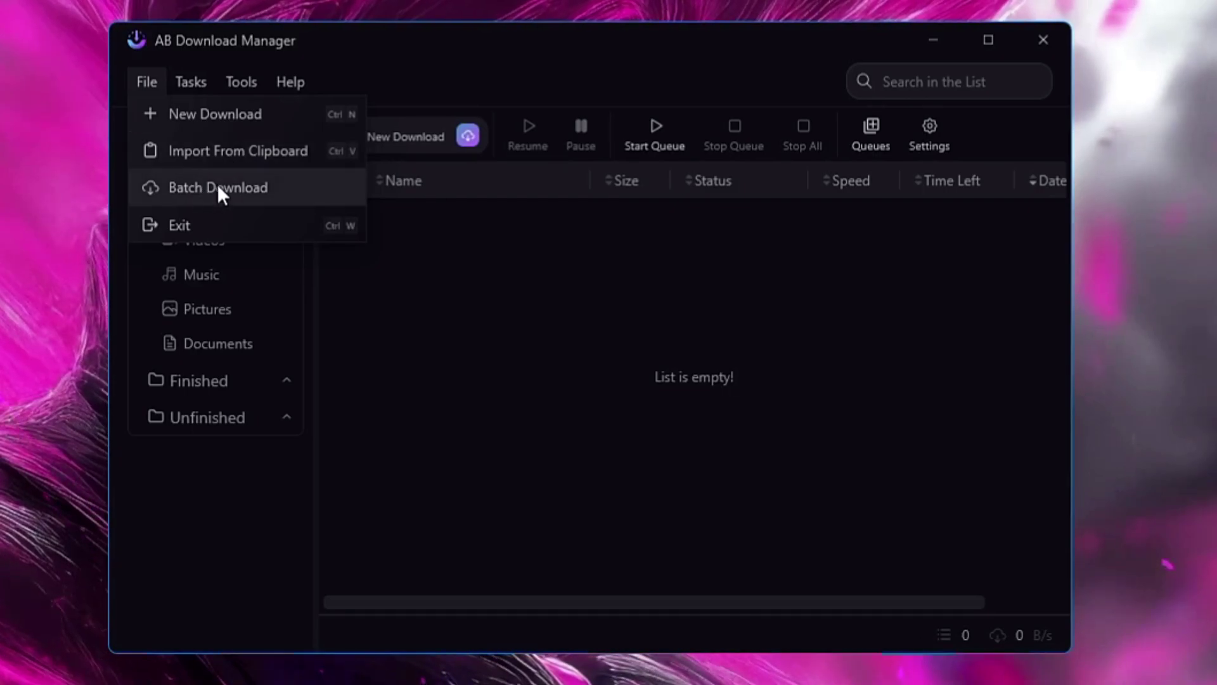
{"action": "left_click", "coordinate": [207, 89]}
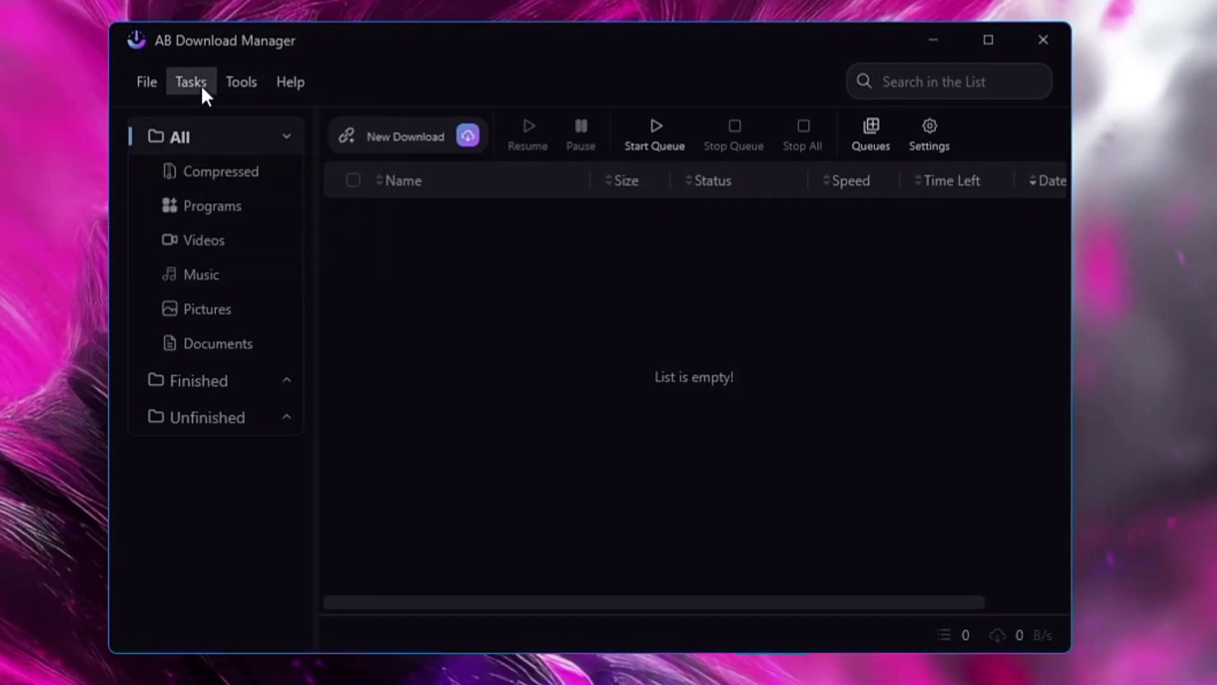
{"action": "left_click", "coordinate": [200, 85]}
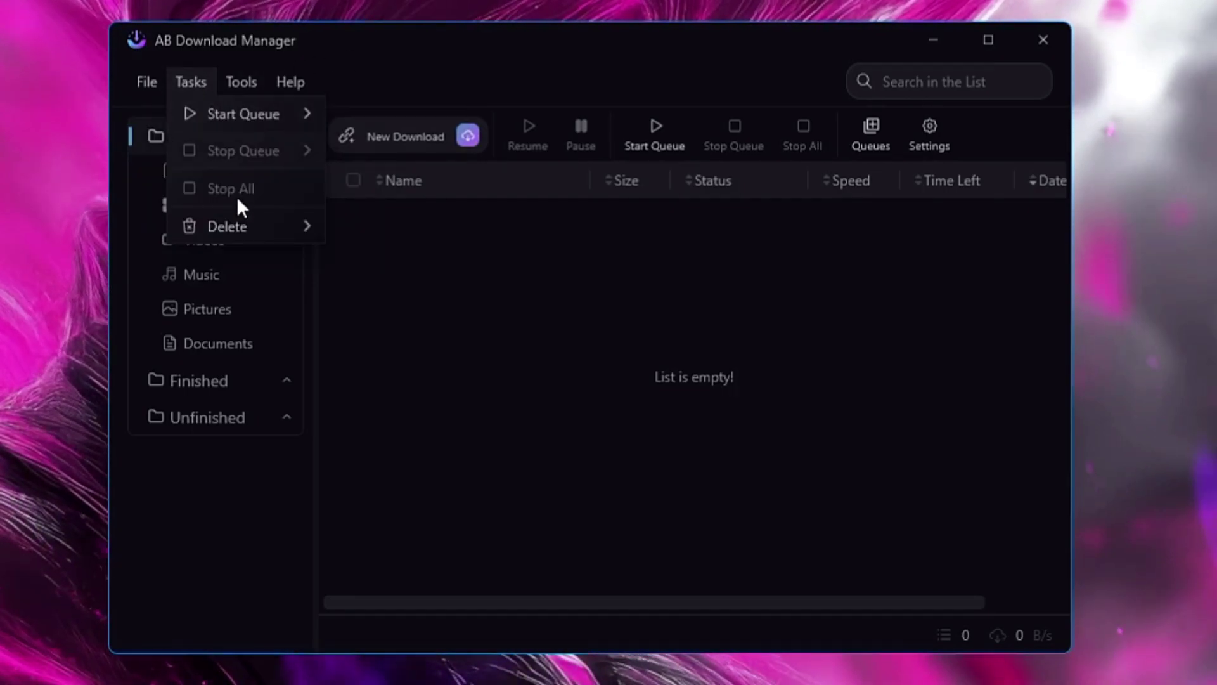
Step: Add the extension to Chrome via Tools > Download Browser Integration > Google Chrome
{"action": "mouse_move", "coordinate": [242, 220]}
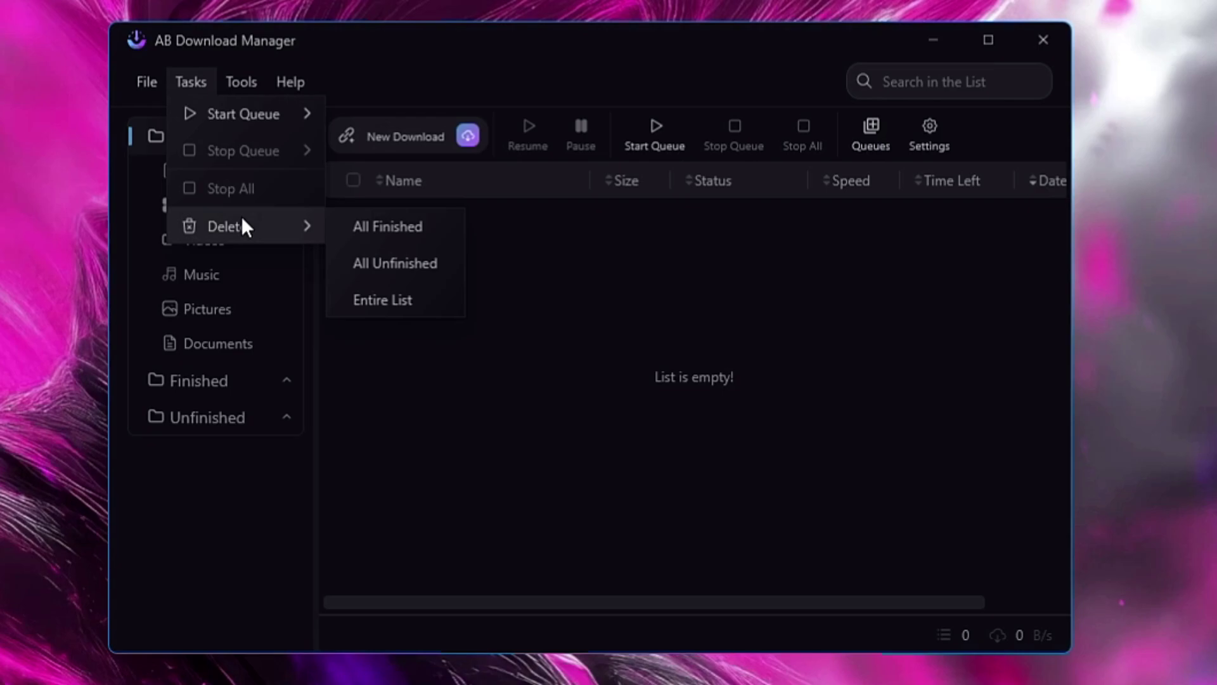
{"action": "left_click", "coordinate": [241, 81]}
{"action": "mouse_move", "coordinate": [257, 104]}
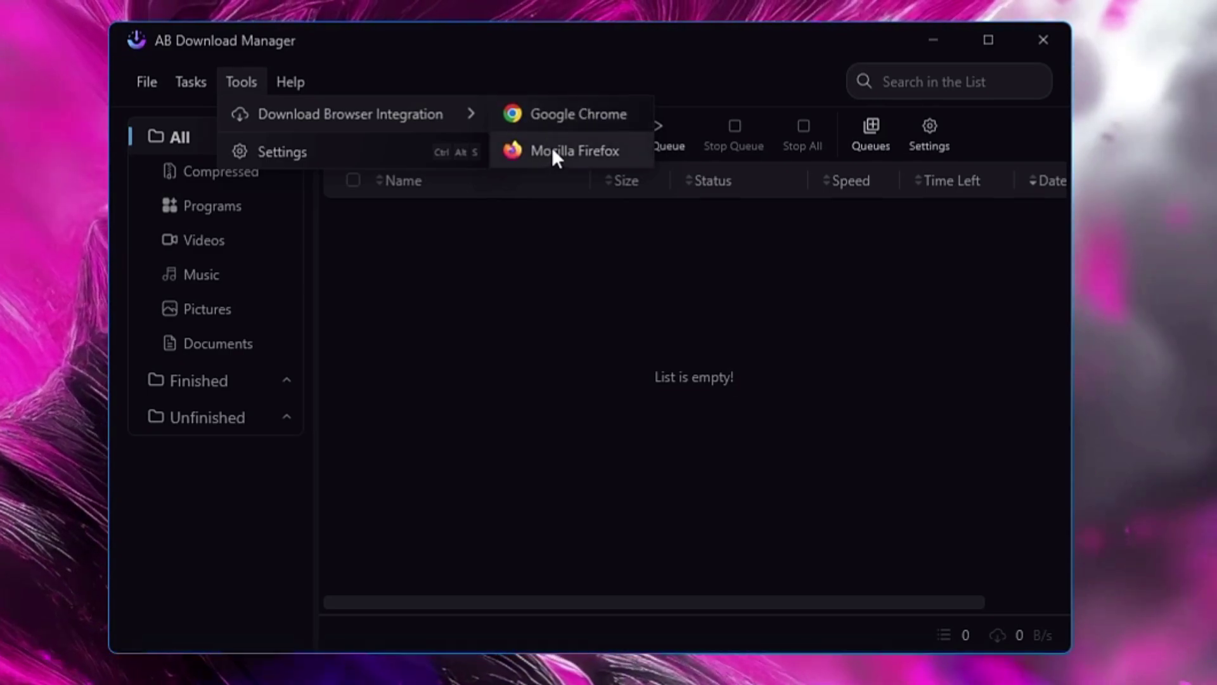
{"action": "left_click", "coordinate": [561, 116]}
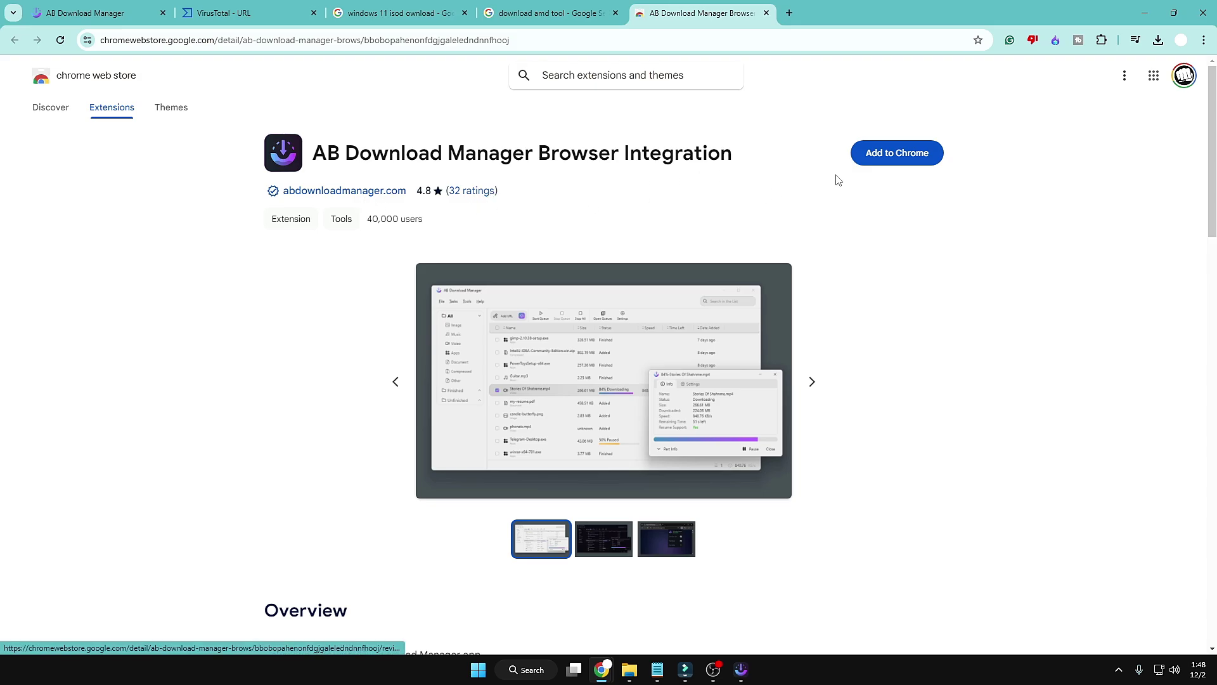
{"action": "left_click", "coordinate": [890, 158]}
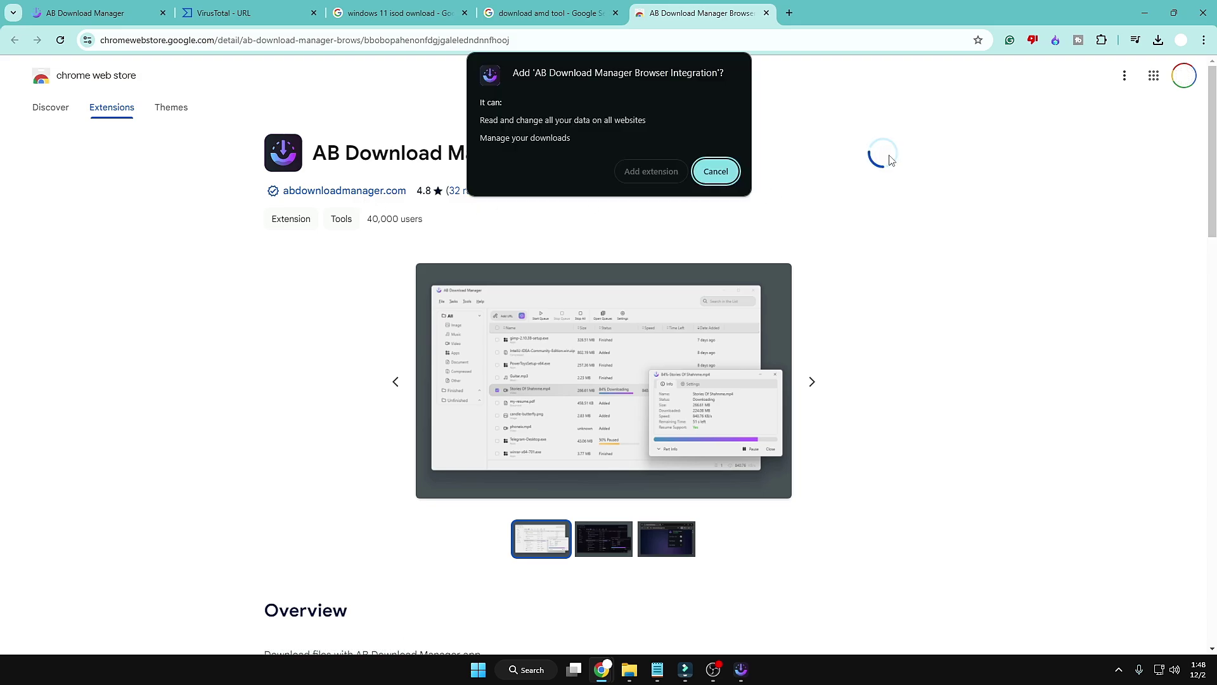
{"action": "left_click", "coordinate": [642, 172]}
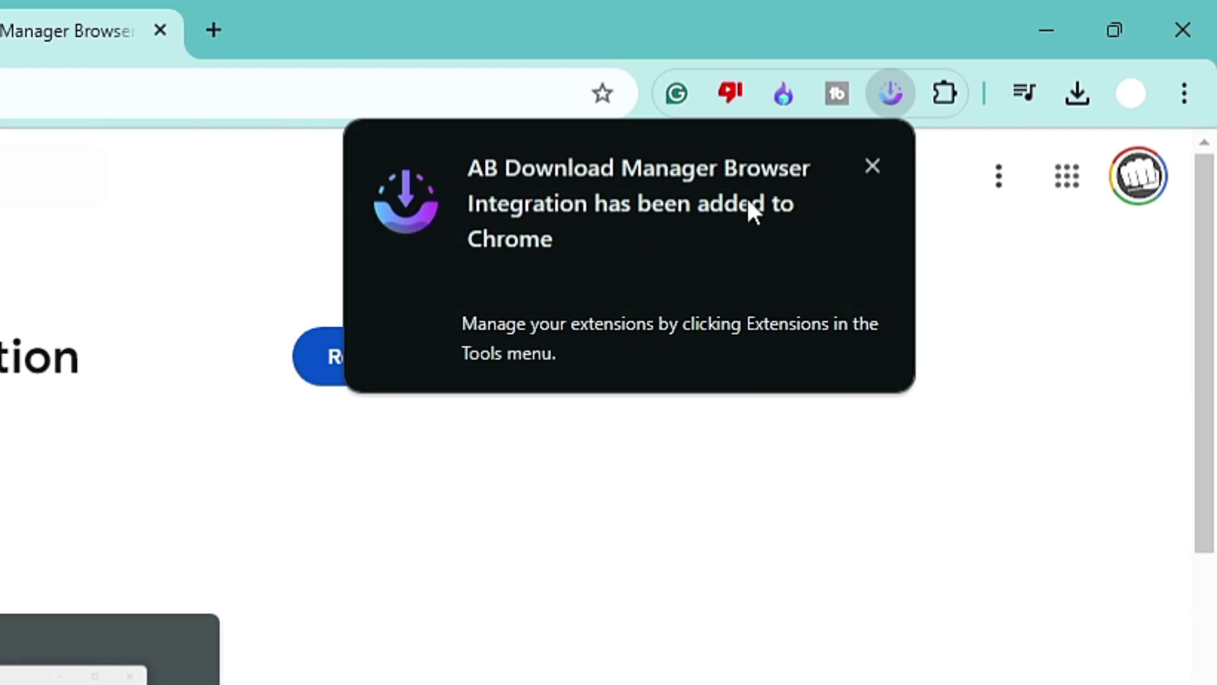
Step: Pin the AB Download Manager extension to Chrome's toolbar and switch back to the app
{"action": "left_click", "coordinate": [998, 177]}
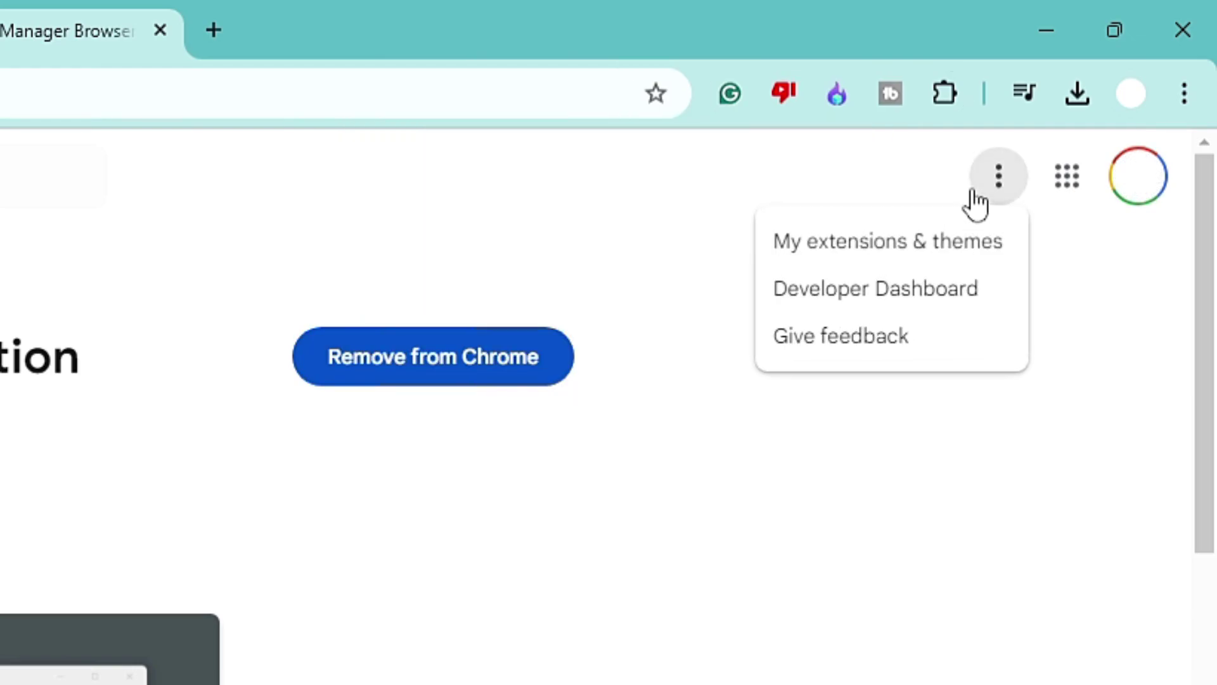
{"action": "left_click", "coordinate": [945, 93]}
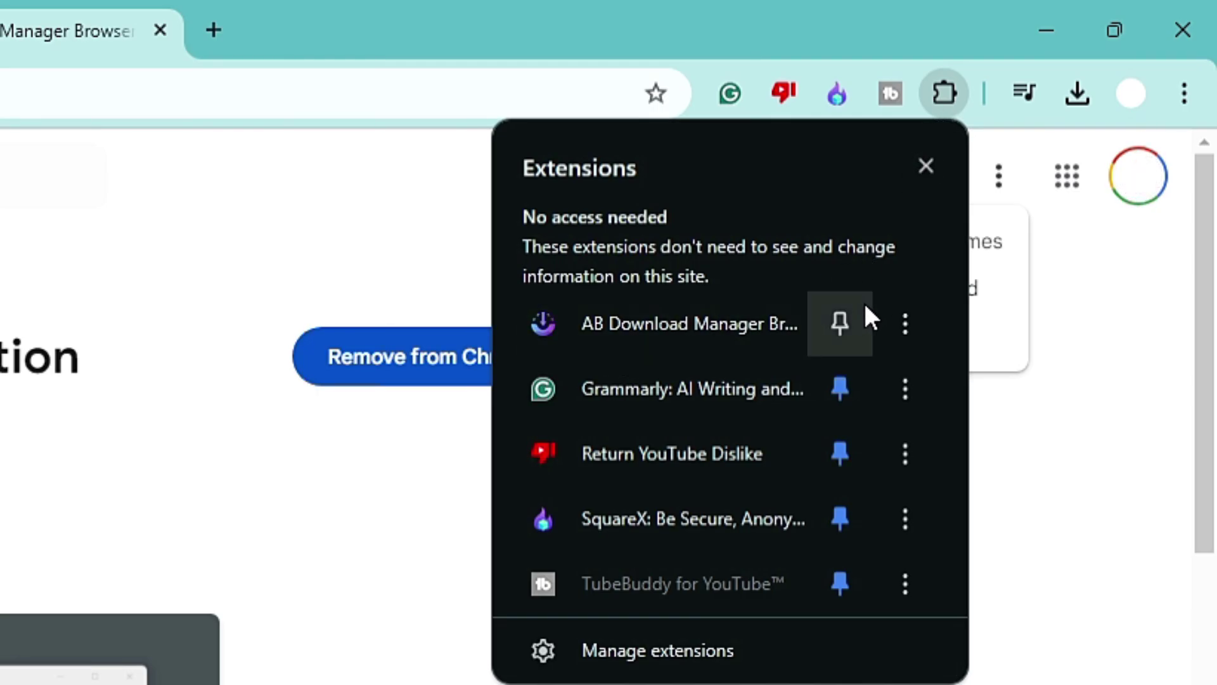
{"action": "left_click", "coordinate": [847, 321]}
{"action": "left_click", "coordinate": [824, 44]}
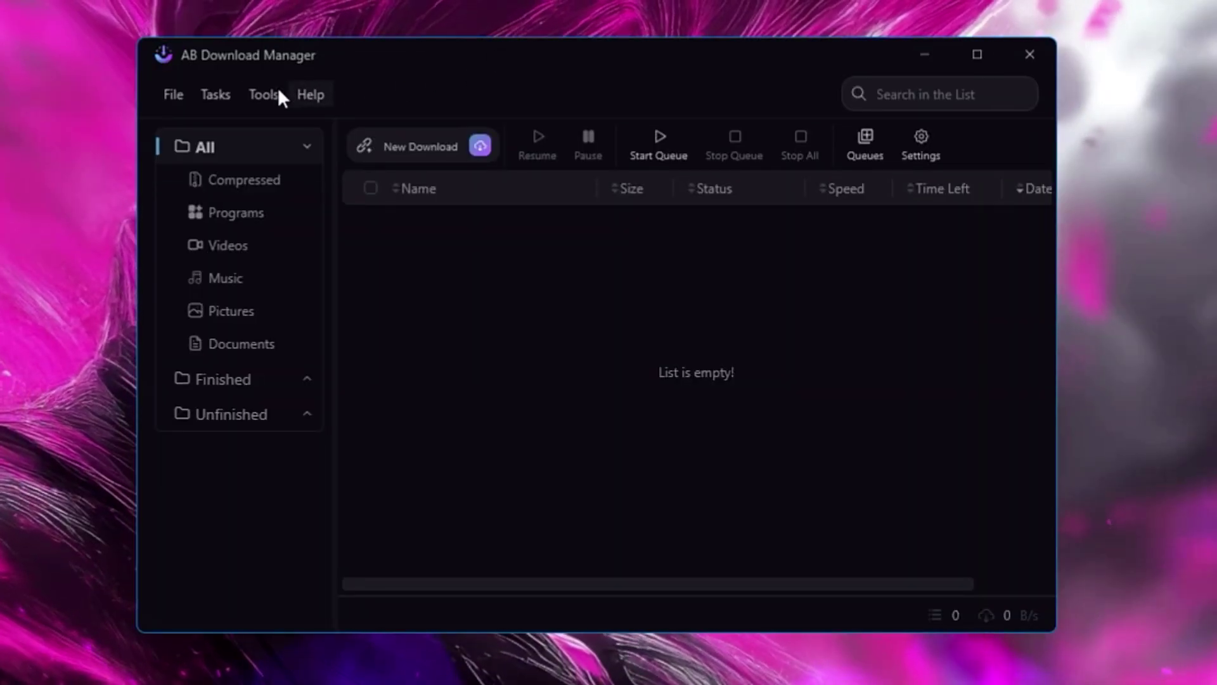
Step: In Tools > Settings > Appearance, set the theme to System and disable Start On Boot
{"action": "left_click", "coordinate": [273, 94]}
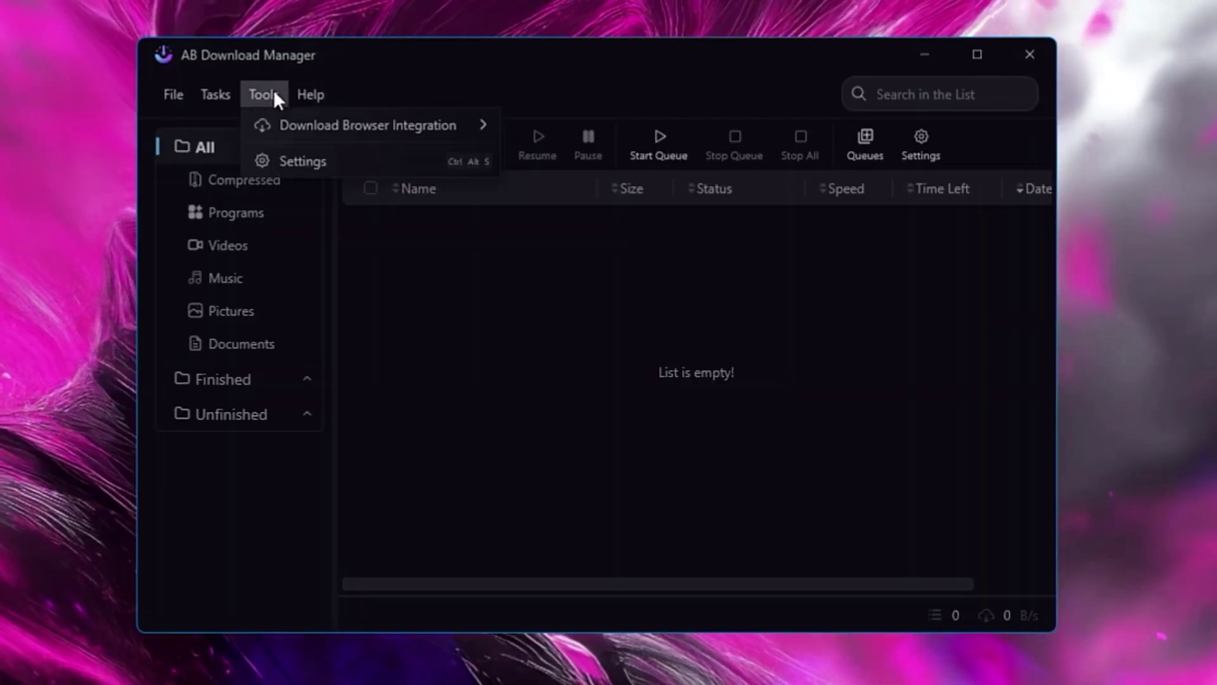
{"action": "left_click", "coordinate": [305, 161]}
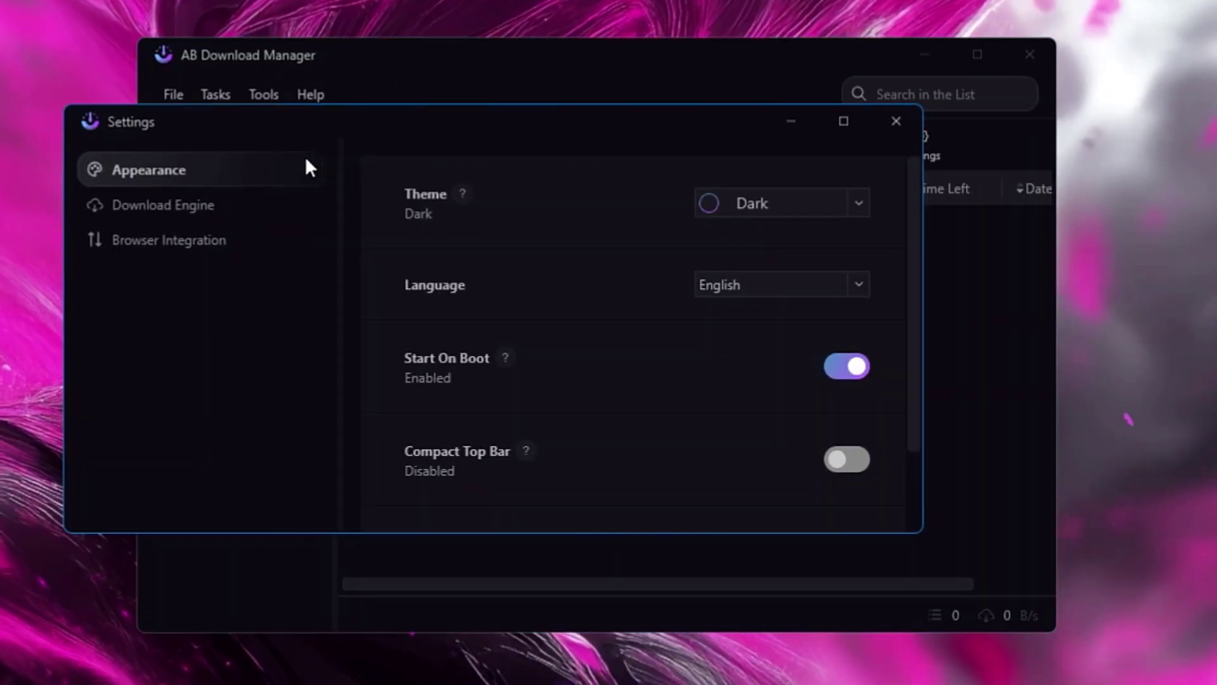
{"action": "left_click", "coordinate": [862, 203]}
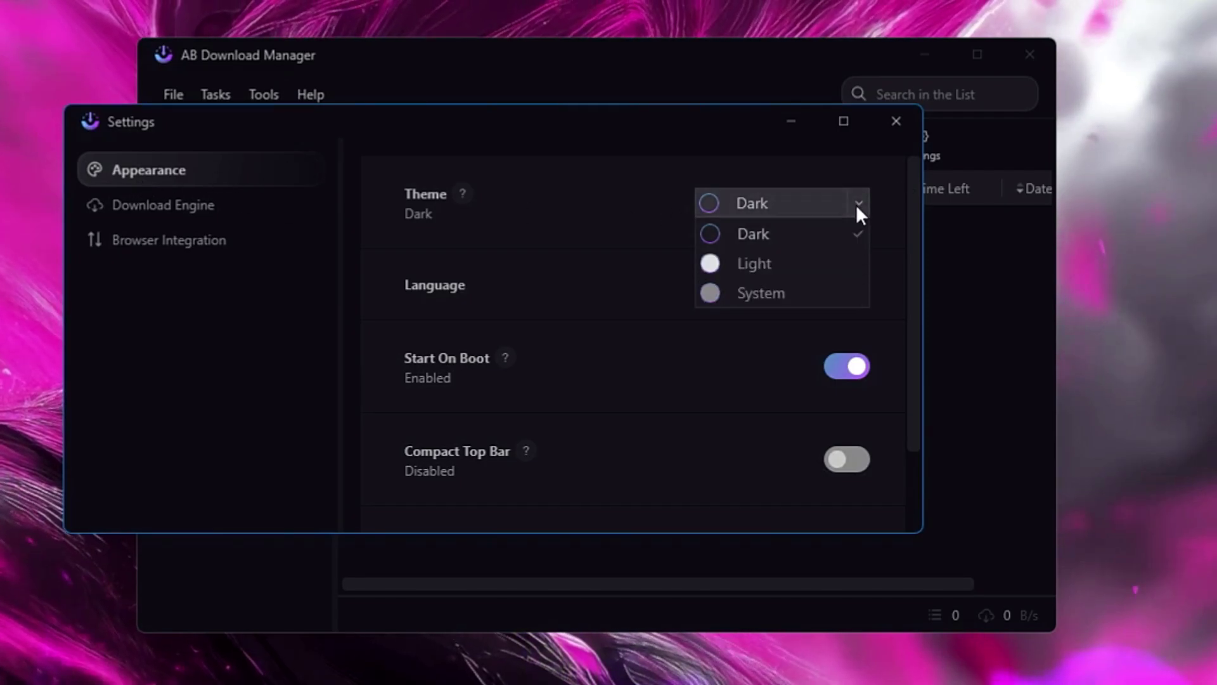
{"action": "left_click", "coordinate": [759, 263]}
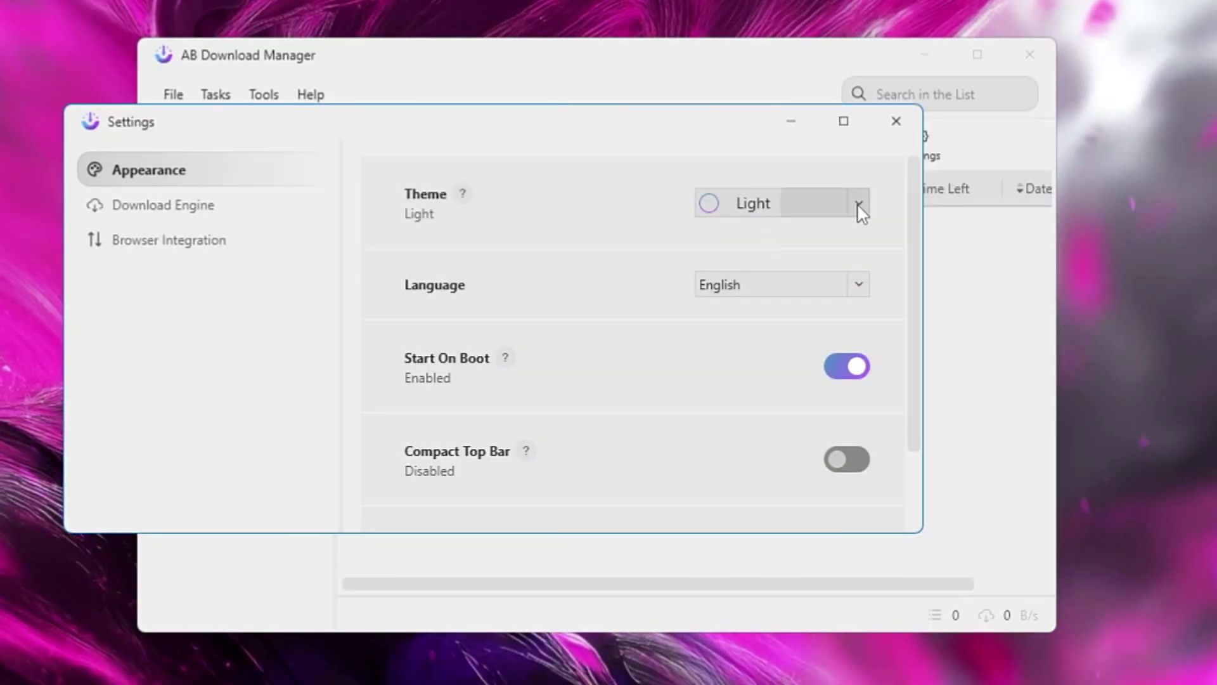
{"action": "left_click", "coordinate": [859, 204]}
{"action": "left_click", "coordinate": [761, 291]}
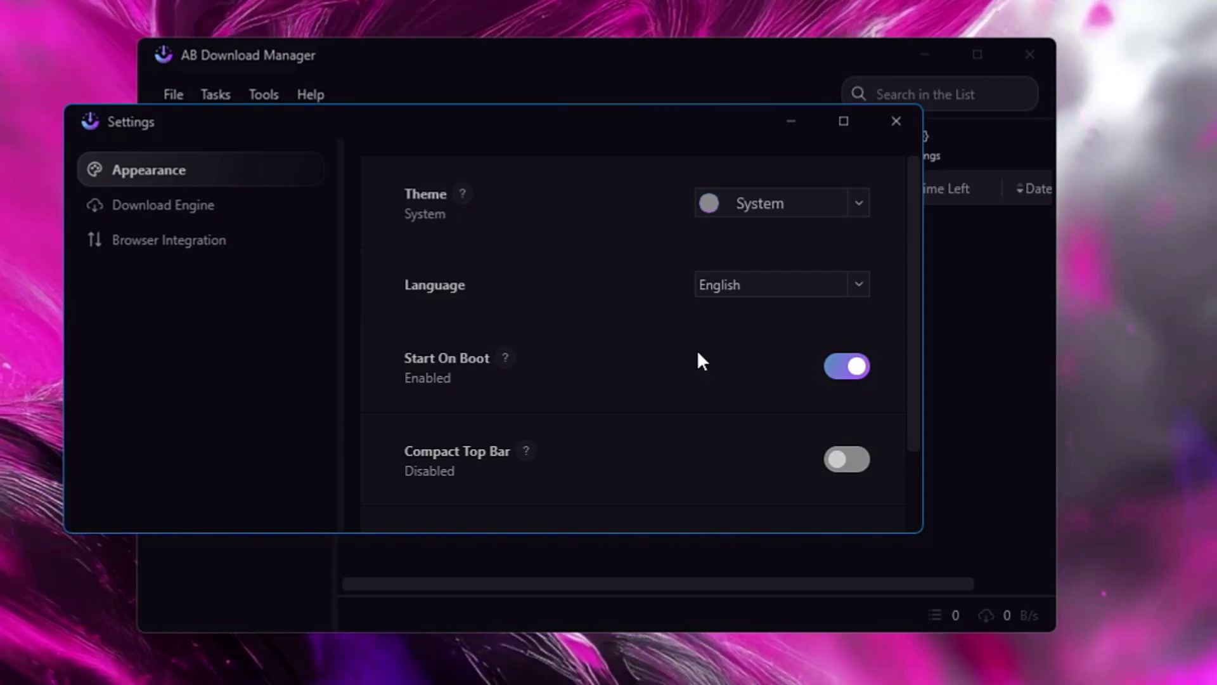
{"action": "left_click", "coordinate": [708, 373]}
{"action": "scroll", "coordinate": [571, 431], "scroll_direction": "down", "scroll_amount": 2}
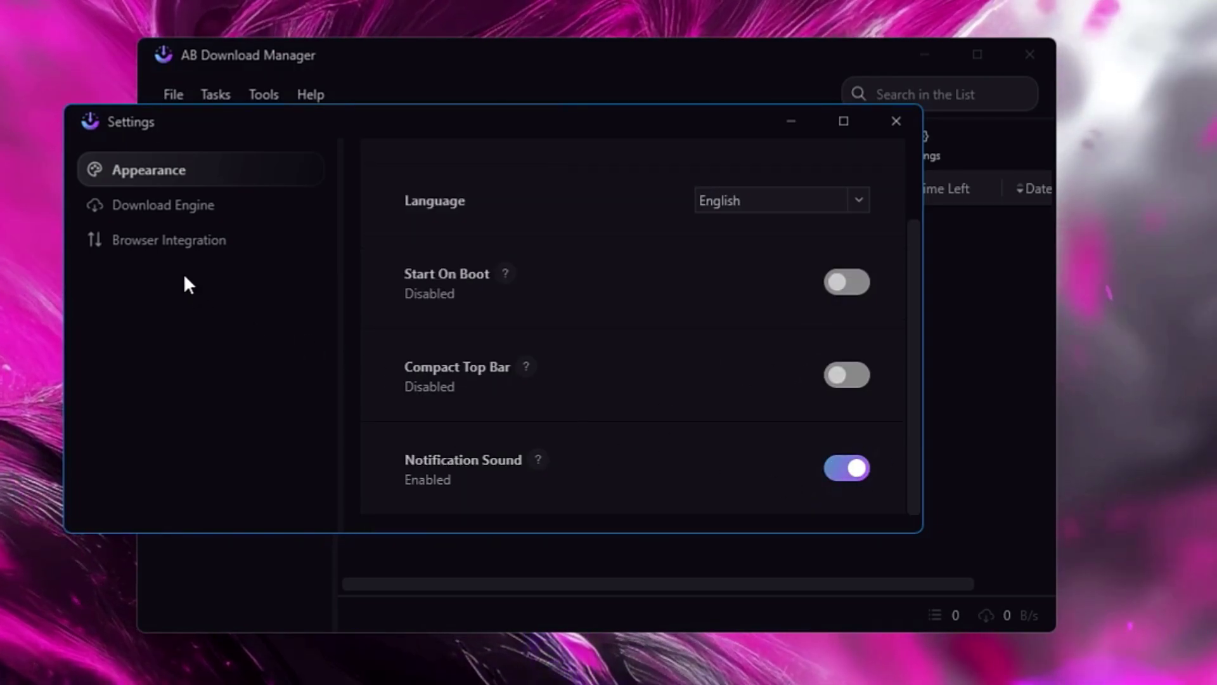
Step: Review the Download Engine settings, leaving the proxy at No Proxy
{"action": "left_click", "coordinate": [184, 206]}
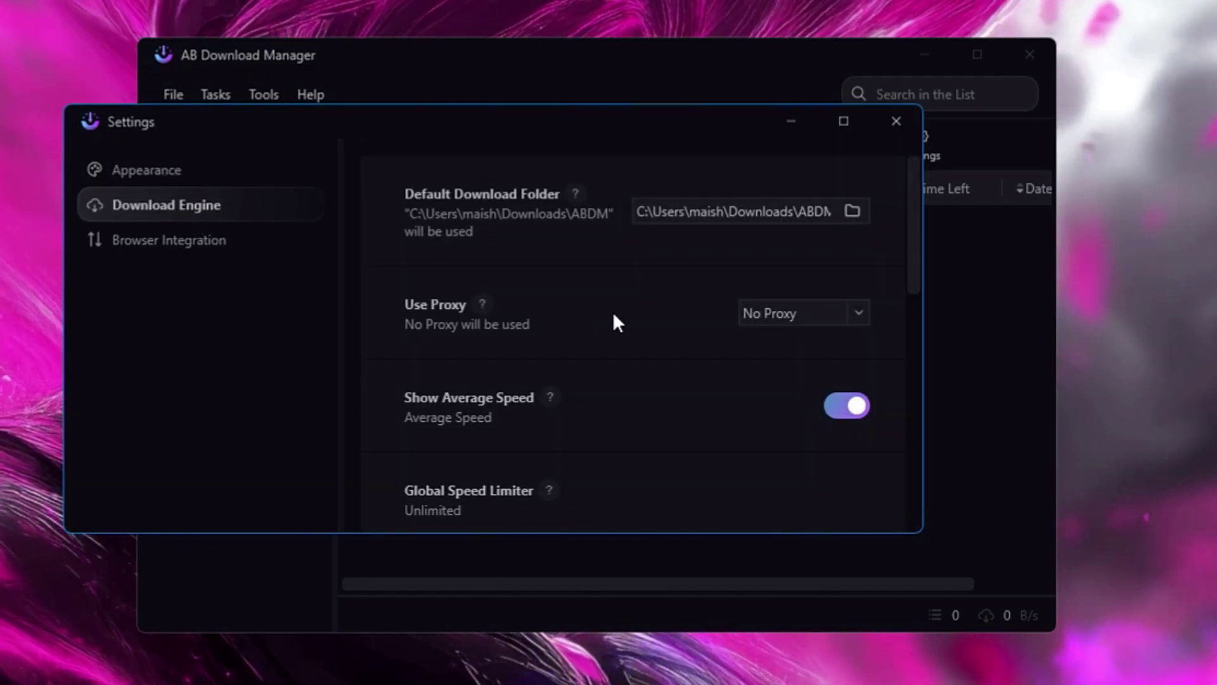
{"action": "left_click", "coordinate": [800, 310]}
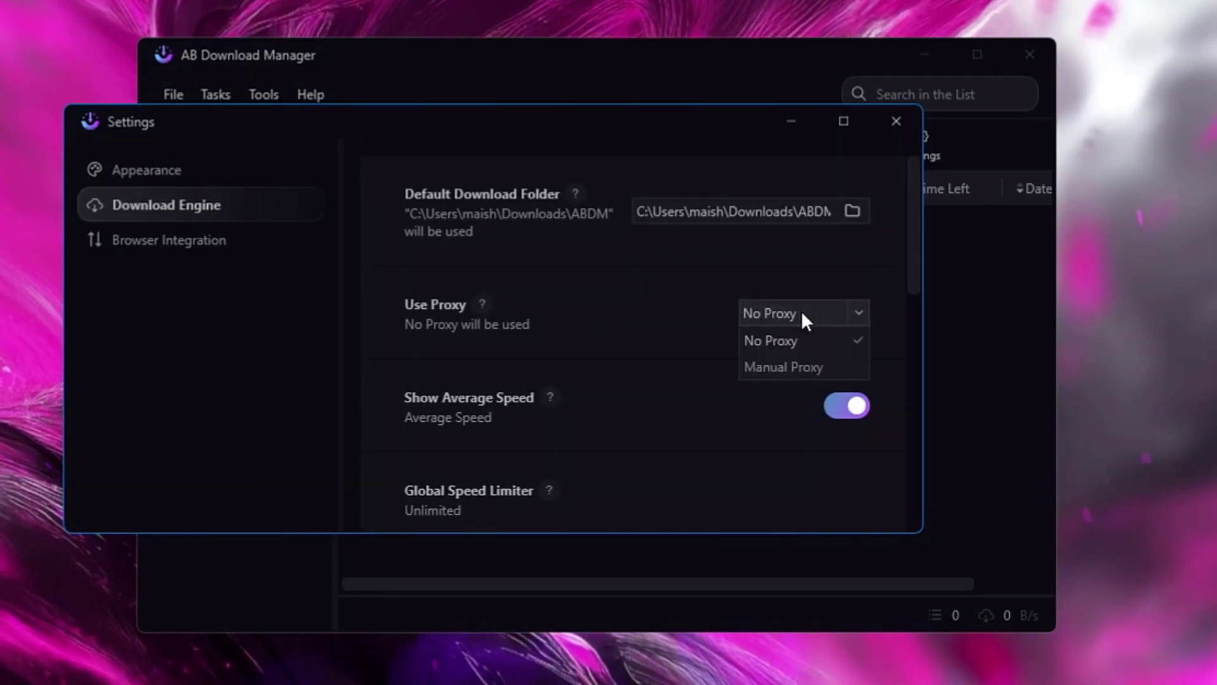
{"action": "left_click", "coordinate": [653, 374]}
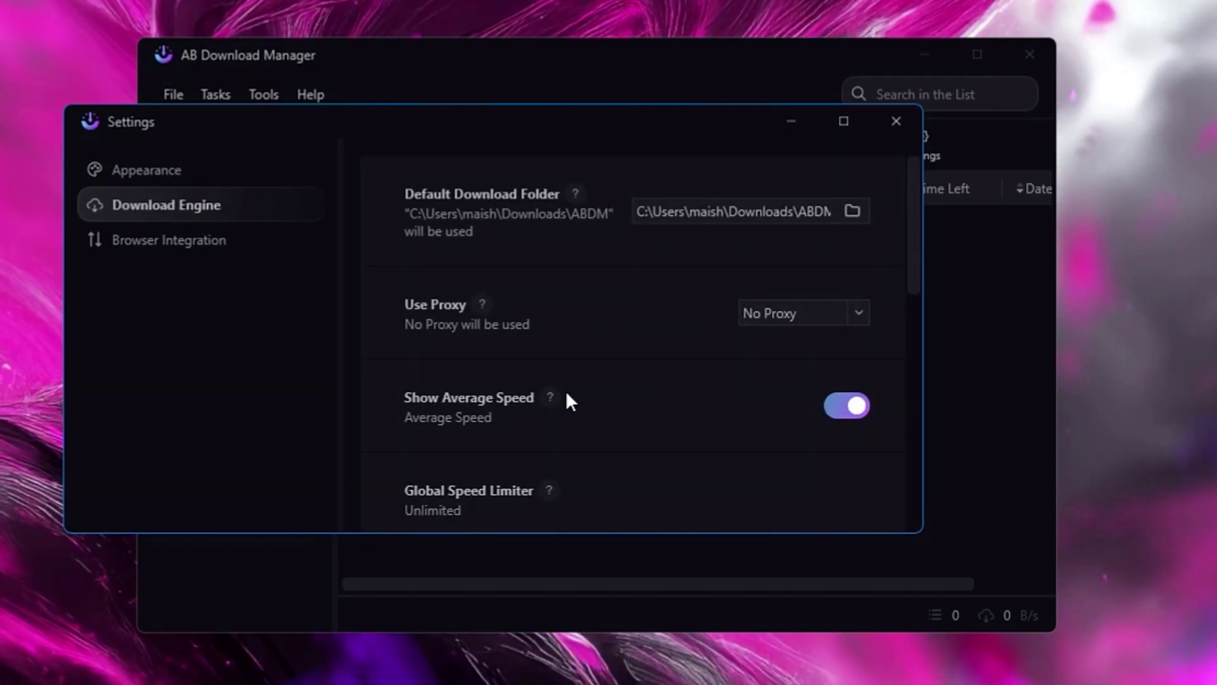
{"action": "scroll", "coordinate": [507, 409], "scroll_direction": "down", "scroll_amount": 3}
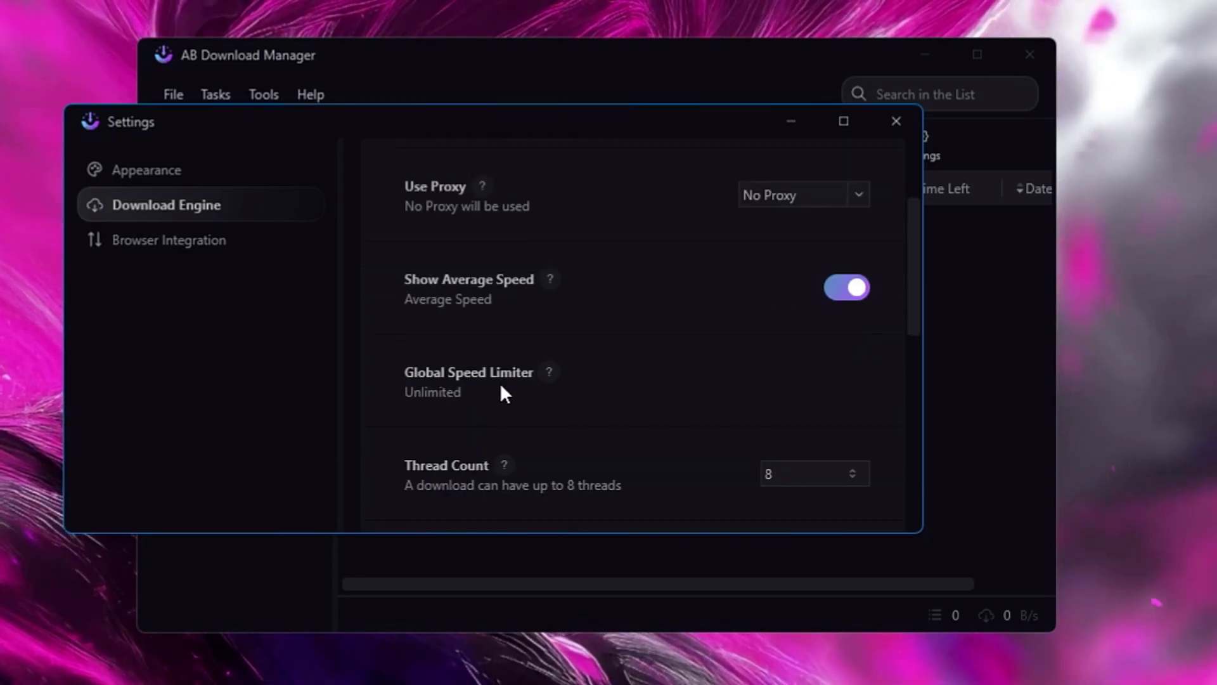
{"action": "scroll", "coordinate": [505, 385], "scroll_direction": "down", "scroll_amount": 2}
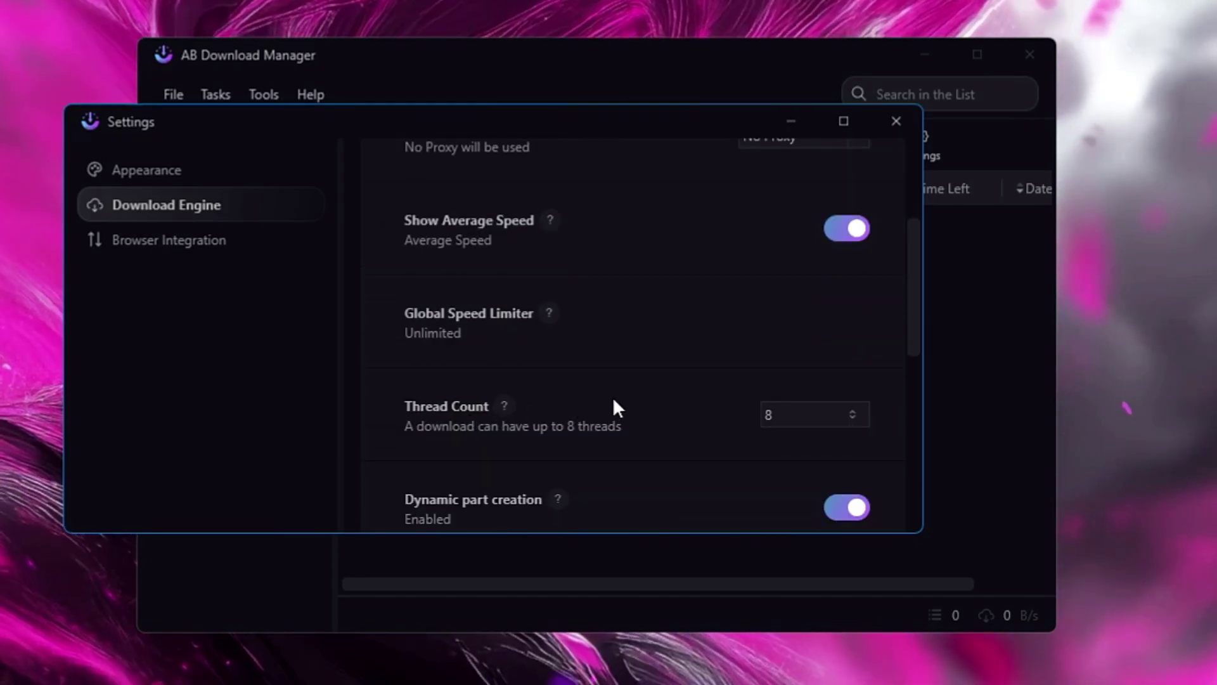
{"action": "scroll", "coordinate": [766, 418], "scroll_direction": "down", "scroll_amount": 2}
{"action": "scroll", "coordinate": [703, 421], "scroll_direction": "down", "scroll_amount": 2}
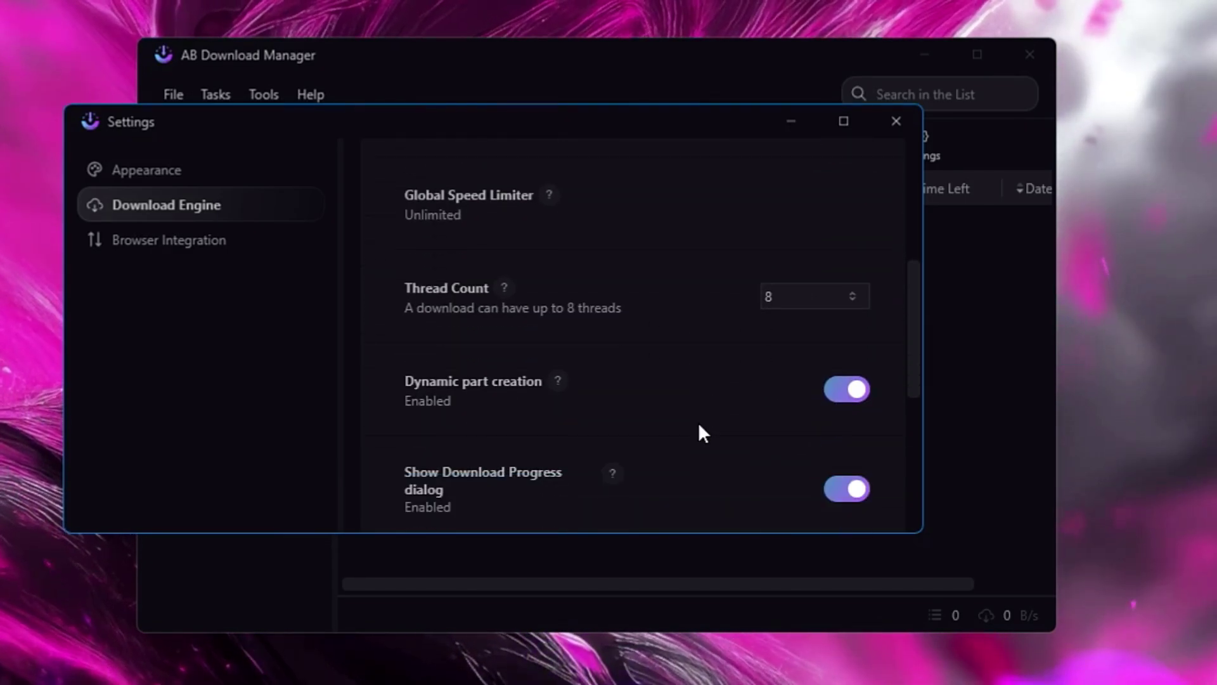
{"action": "scroll", "coordinate": [542, 412], "scroll_direction": "down", "scroll_amount": 1}
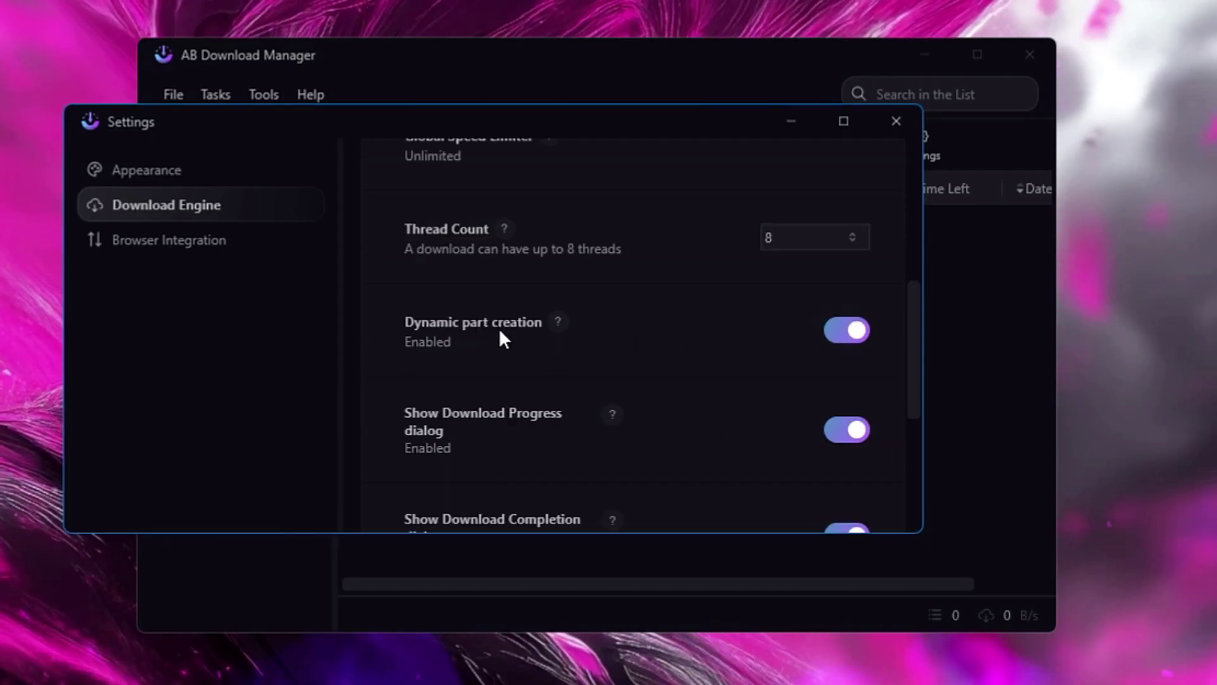
{"action": "scroll", "coordinate": [598, 380], "scroll_direction": "down", "scroll_amount": 1}
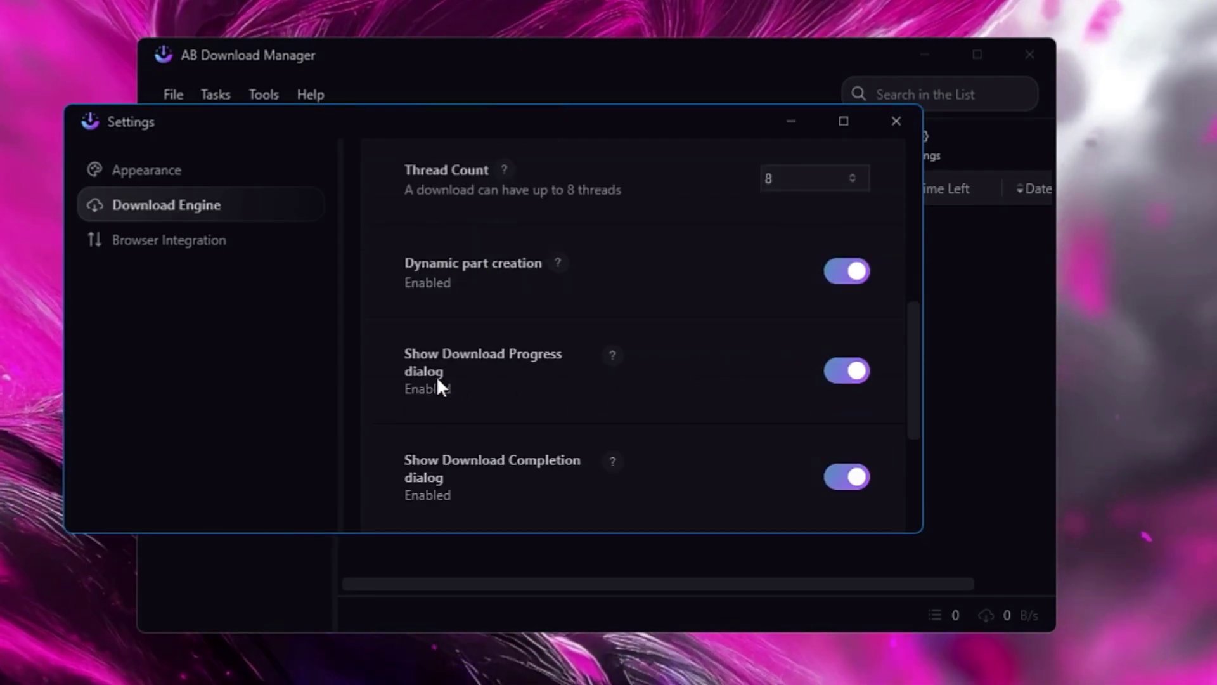
{"action": "scroll", "coordinate": [801, 381], "scroll_direction": "down", "scroll_amount": 1}
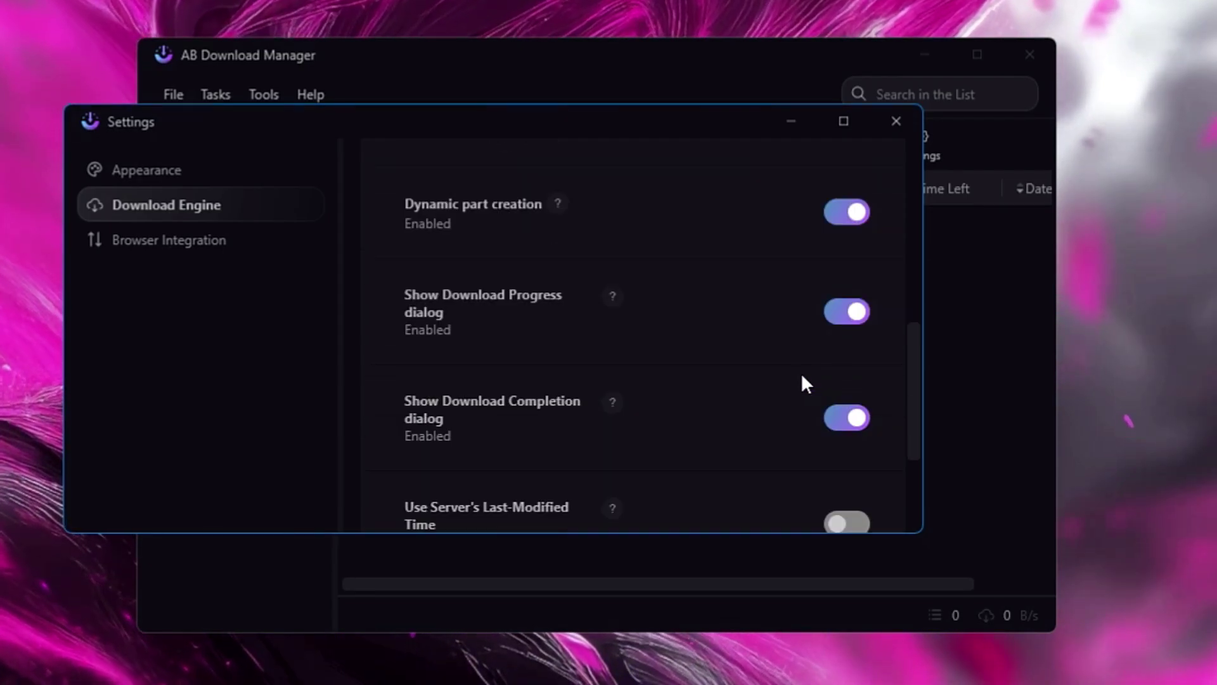
{"action": "scroll", "coordinate": [482, 426], "scroll_direction": "down", "scroll_amount": 2}
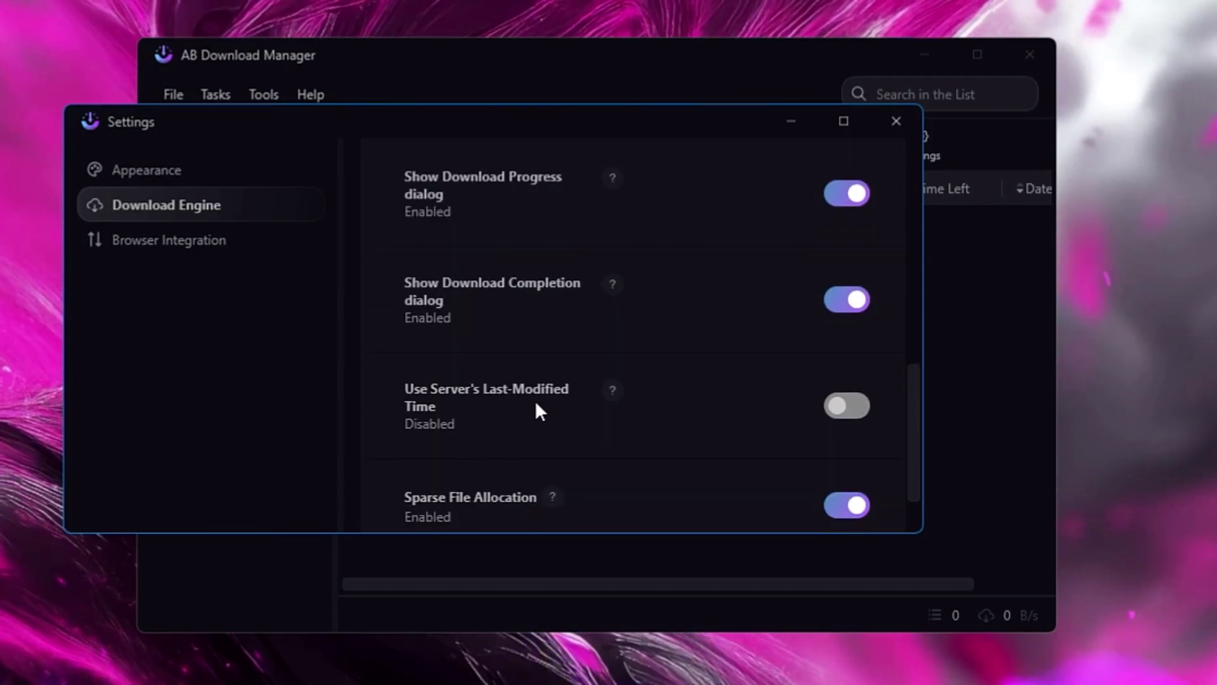
{"action": "scroll", "coordinate": [538, 411], "scroll_direction": "down", "scroll_amount": 1}
Step: Check Browser Integration's port 15151, then close the Settings window
{"action": "left_click", "coordinate": [161, 240]}
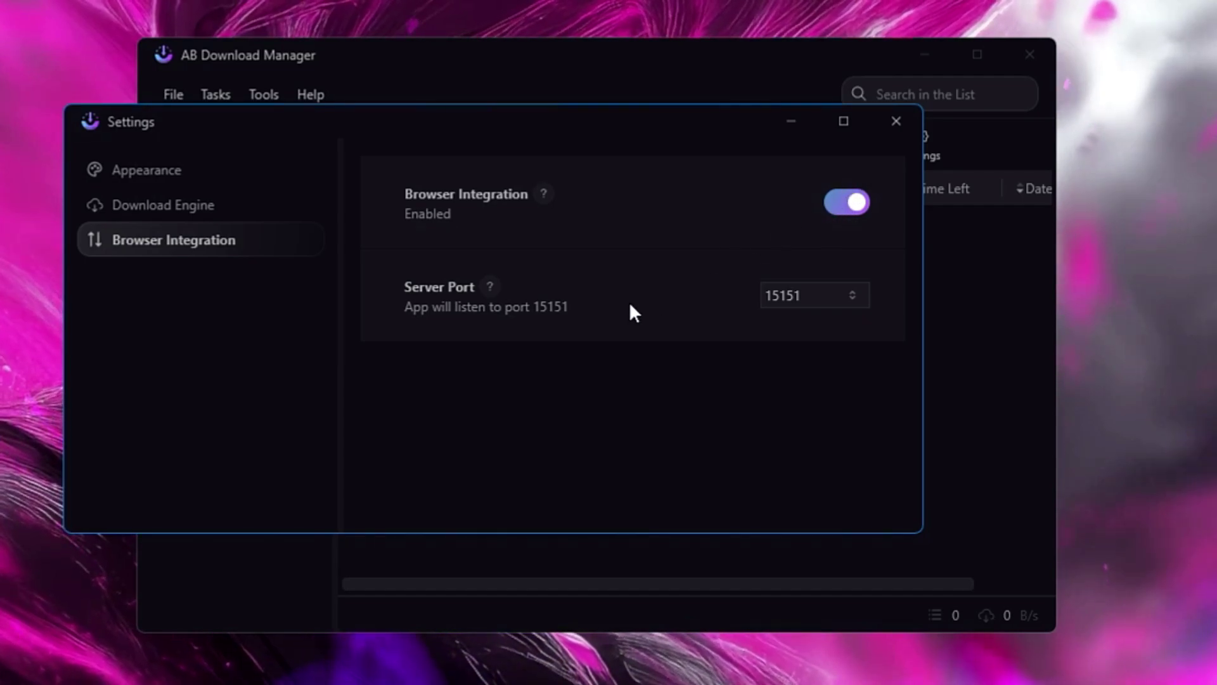
{"action": "left_click", "coordinate": [905, 118]}
{"action": "left_click_drag", "start_coordinate": [648, 51], "coordinate": [613, 73]}
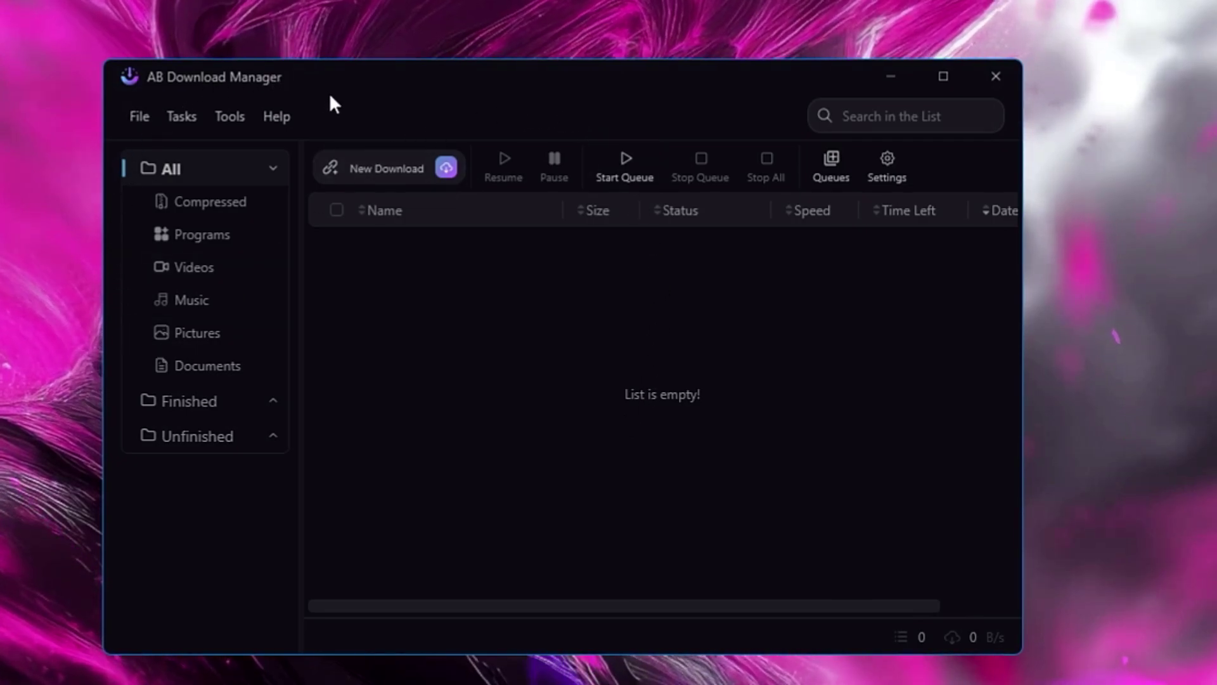
{"action": "left_click", "coordinate": [279, 116]}
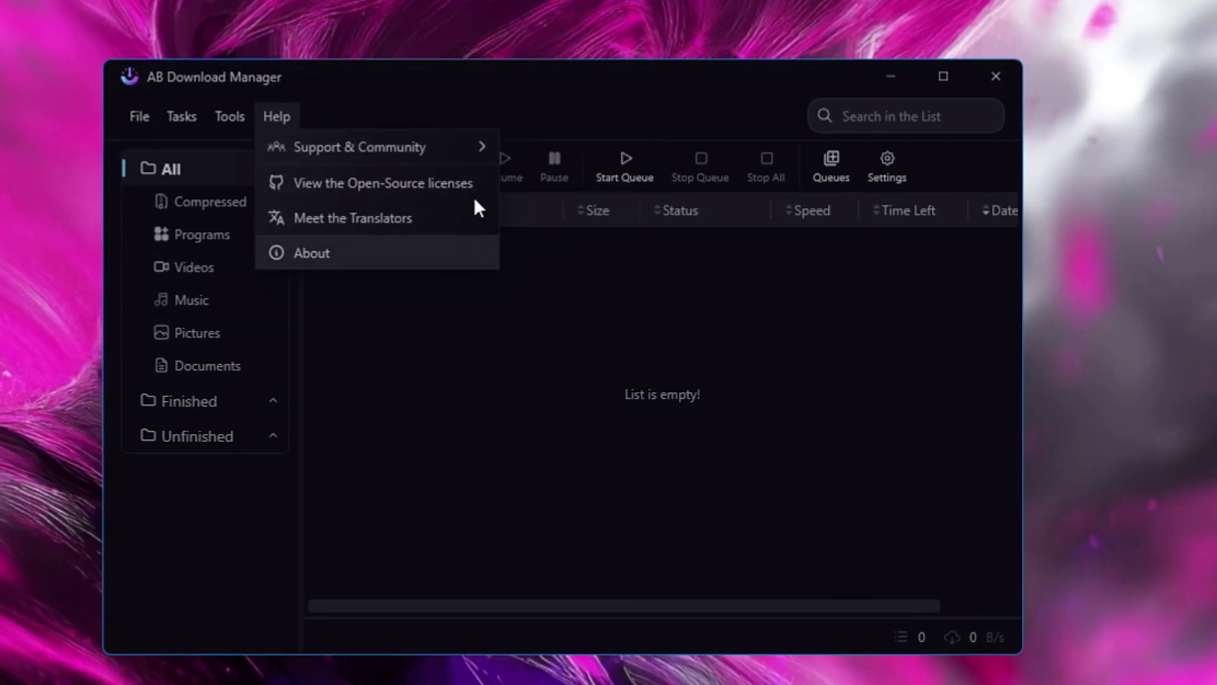
{"action": "mouse_move", "coordinate": [472, 154]}
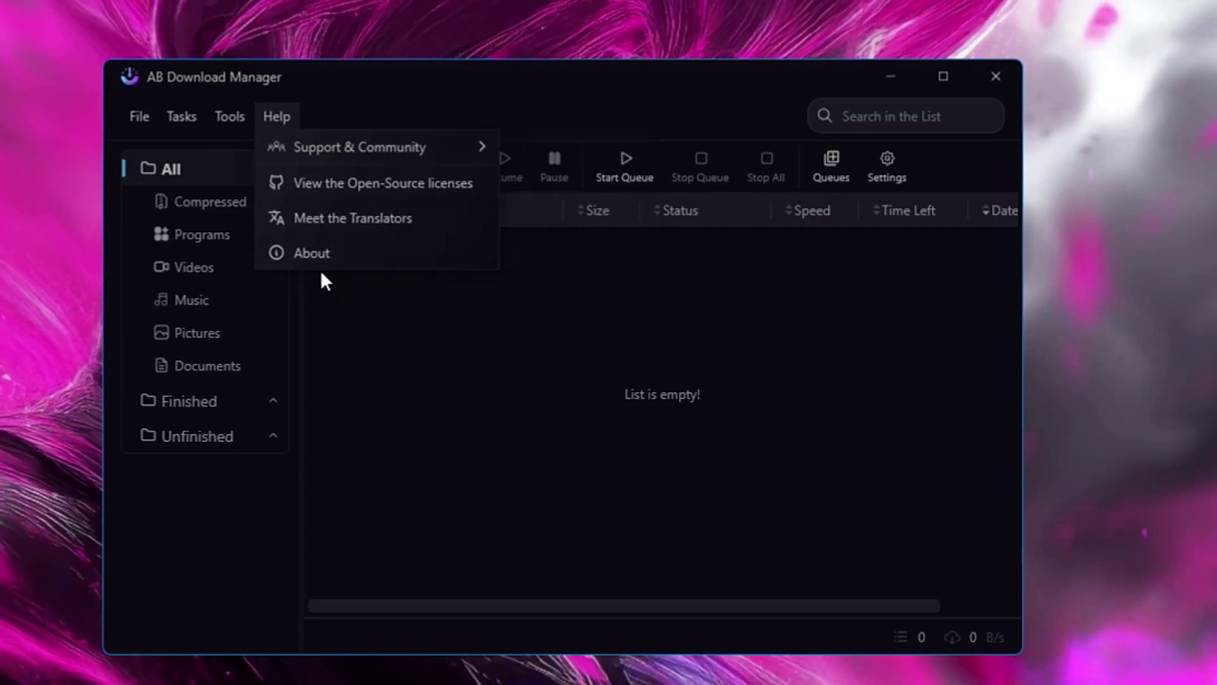
{"action": "mouse_move", "coordinate": [394, 137]}
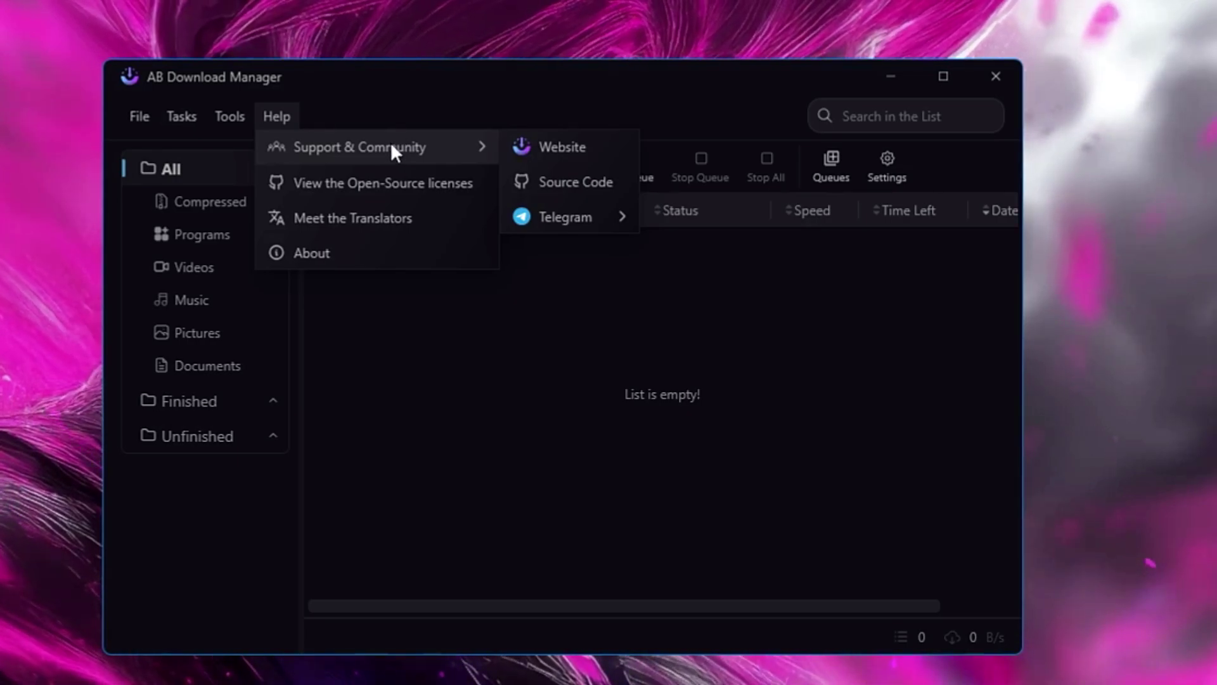
{"action": "left_click", "coordinate": [569, 308]}
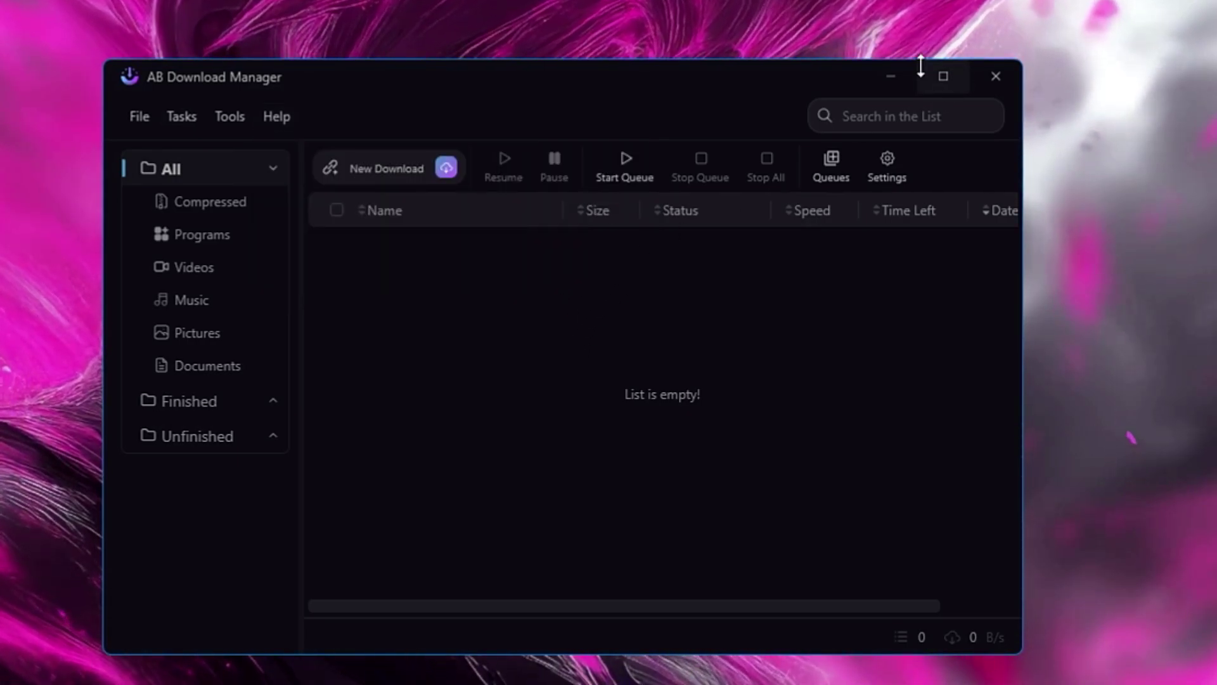
Step: Bring Chrome forward on the Windows 11 download tab and scroll to the English 64-bit link
{"action": "mouse_move", "coordinate": [602, 670]}
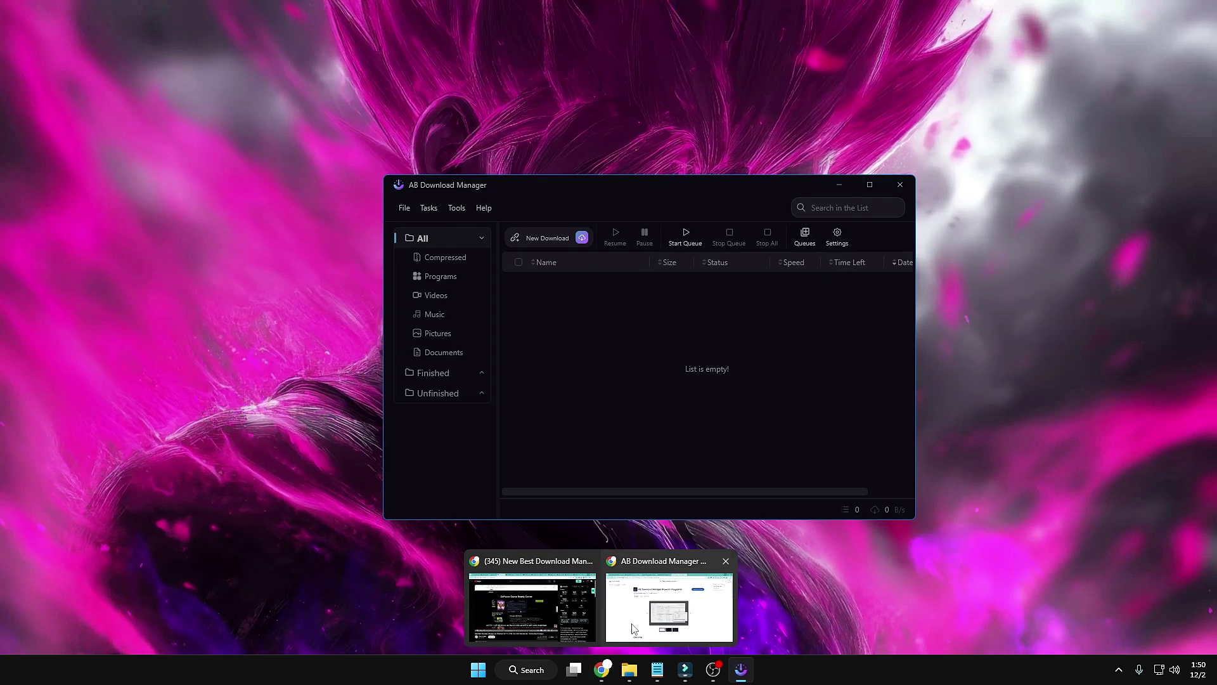
{"action": "left_click", "coordinate": [697, 584]}
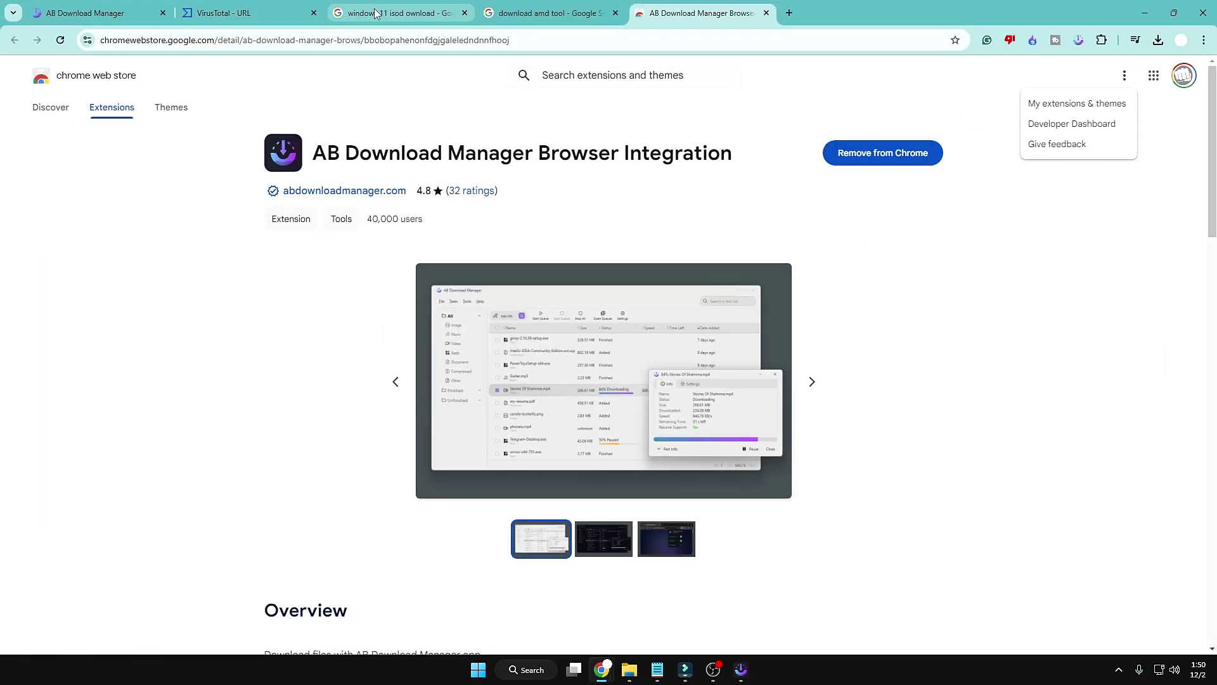
{"action": "left_click", "coordinate": [405, 7]}
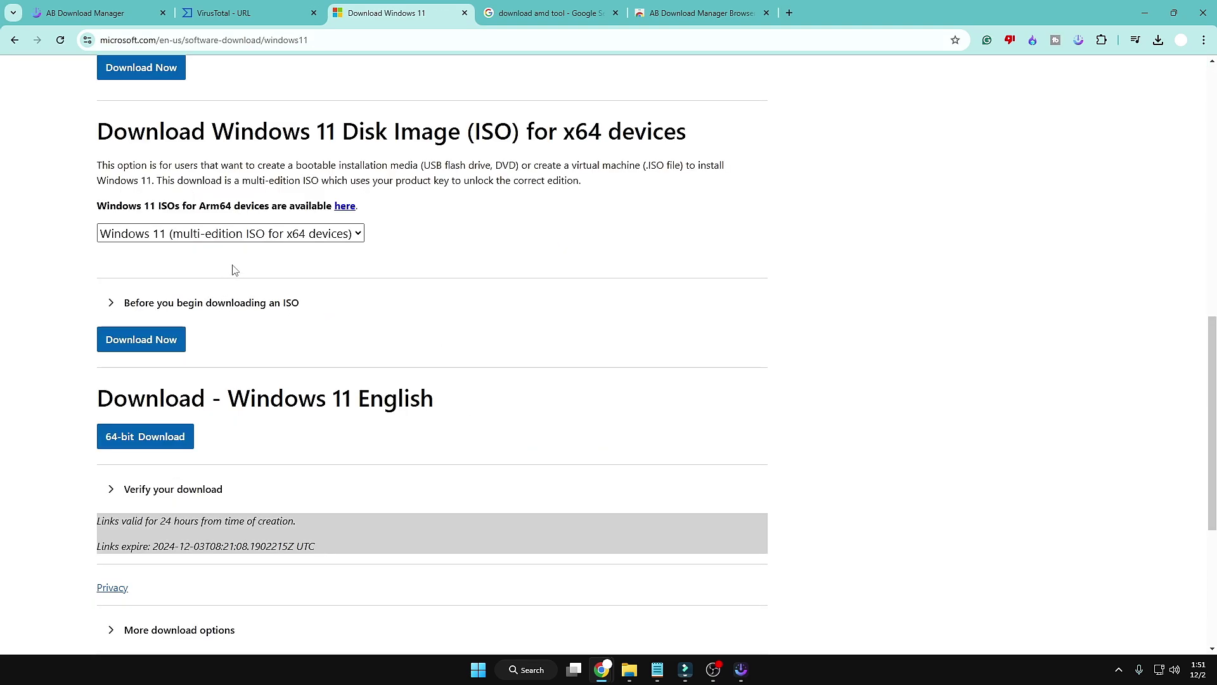
{"action": "scroll", "coordinate": [200, 309], "scroll_direction": "down", "scroll_amount": 1}
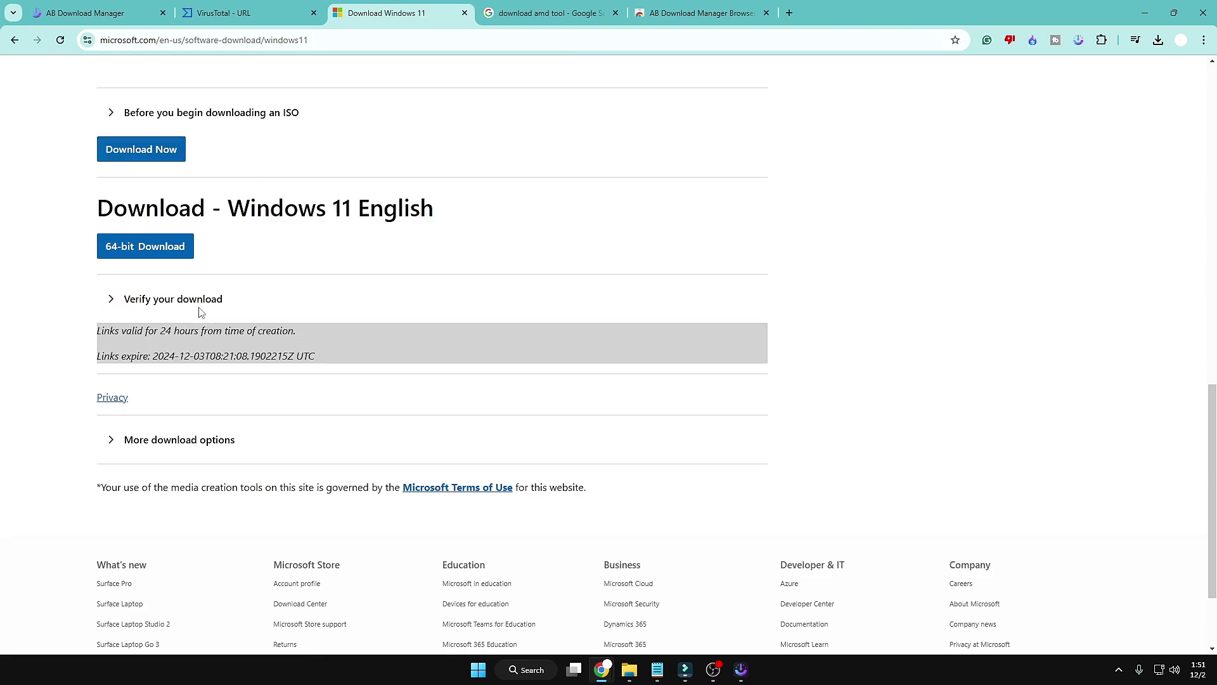
{"action": "left_click", "coordinate": [167, 254]}
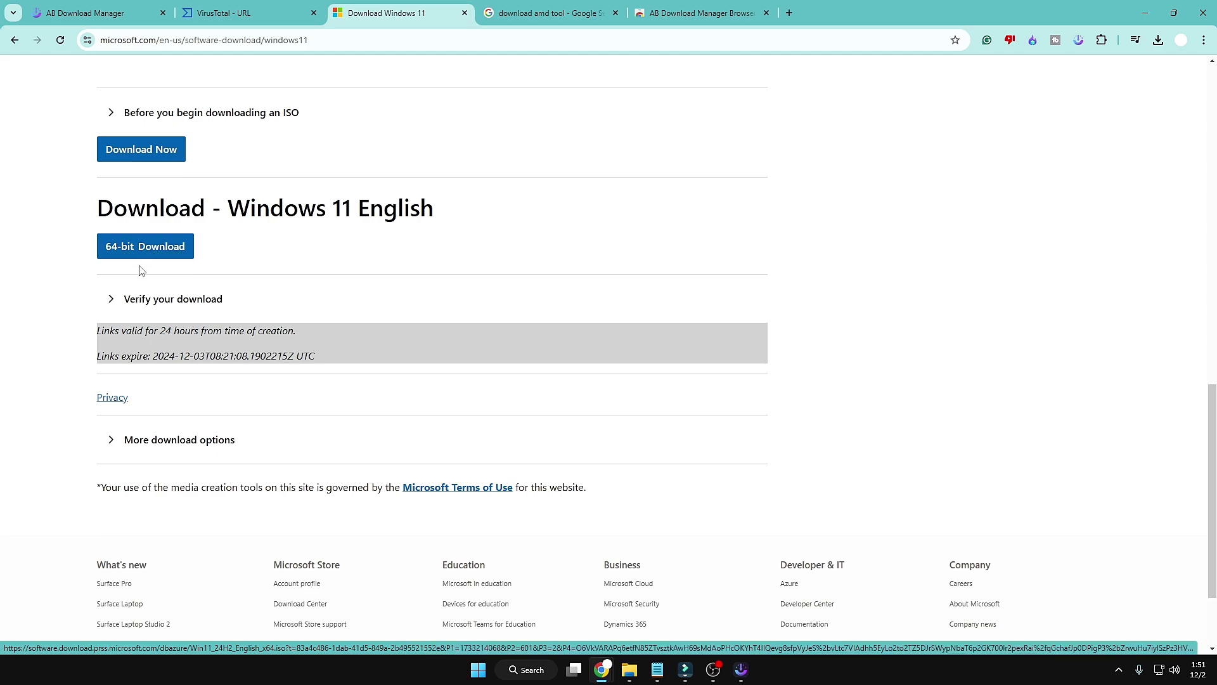
Step: Send the 64-bit link to AB Download Manager and start downloading Win11_24H2_English_x64.iso (5.42 GB)
{"action": "right_click", "coordinate": [169, 246]}
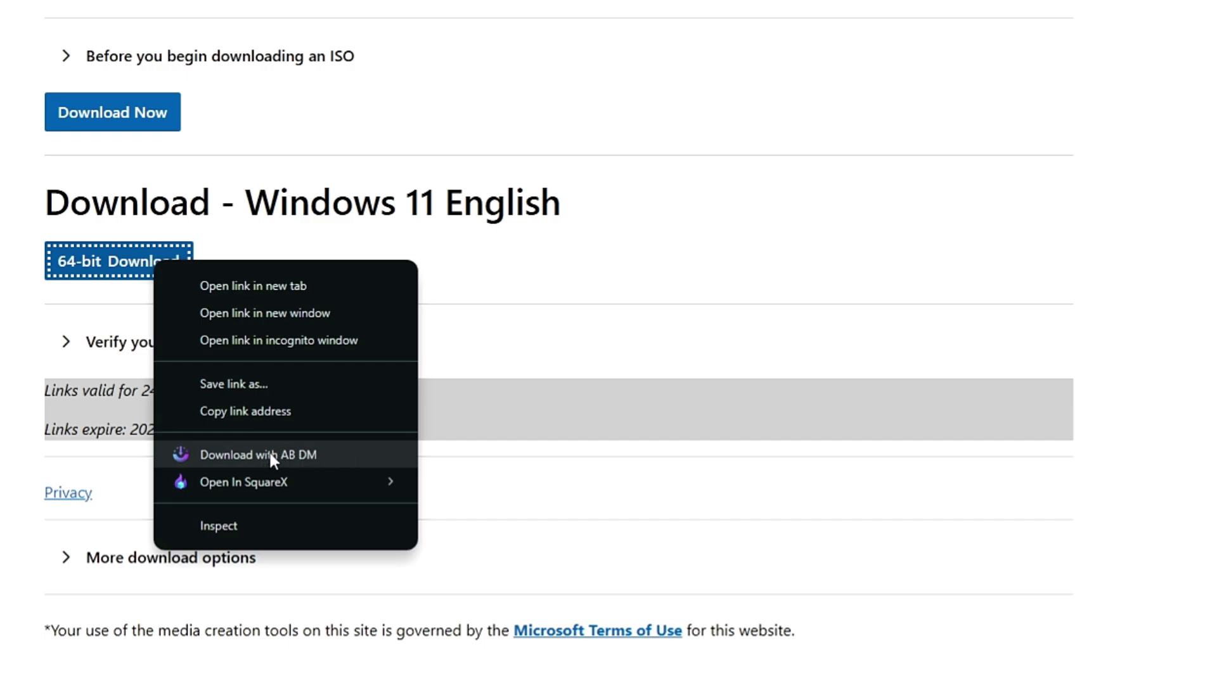
{"action": "left_click", "coordinate": [312, 454]}
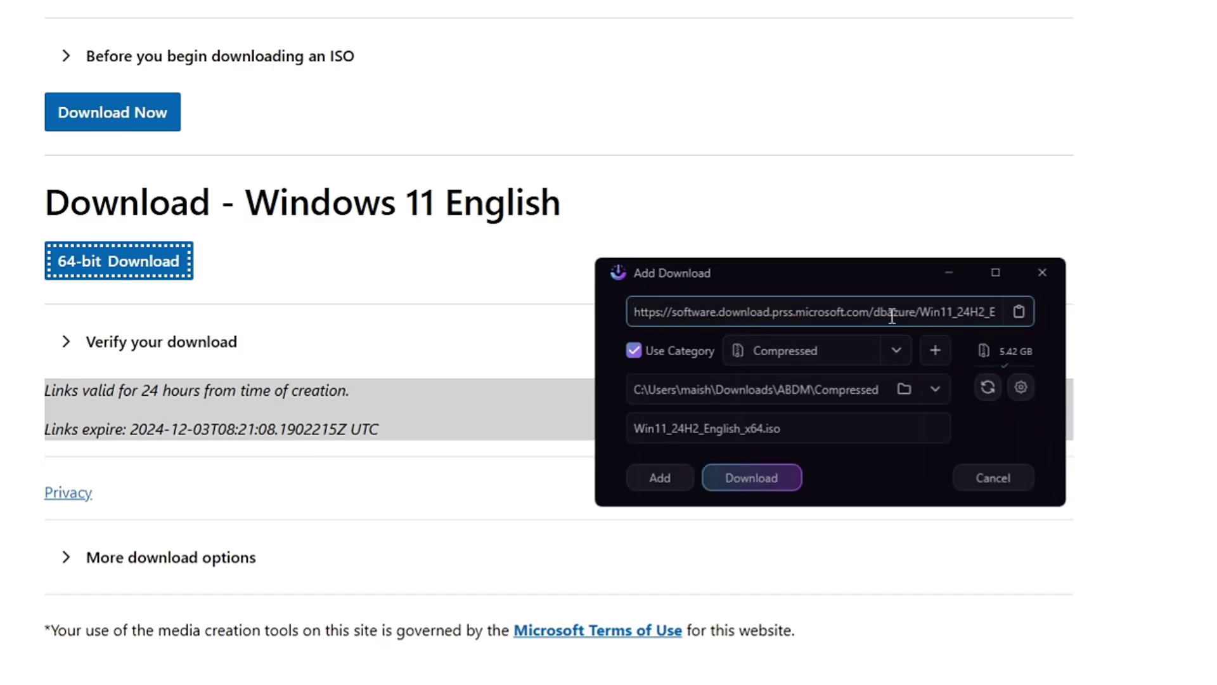
{"action": "left_click", "coordinate": [751, 477]}
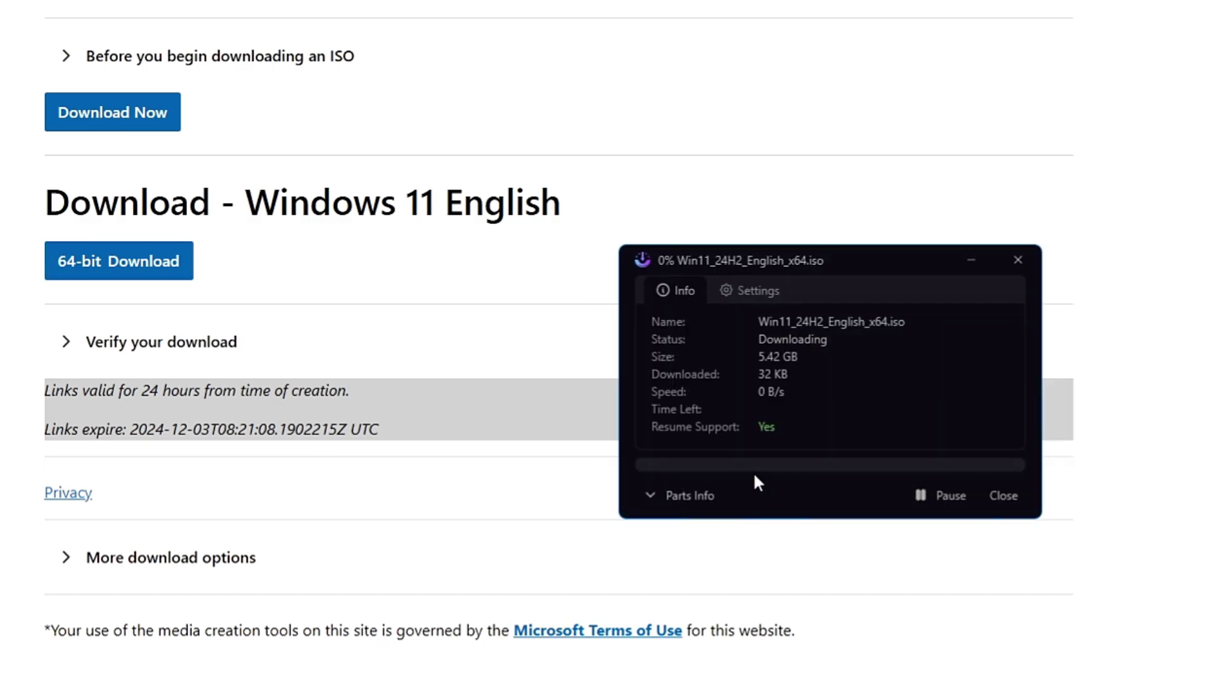